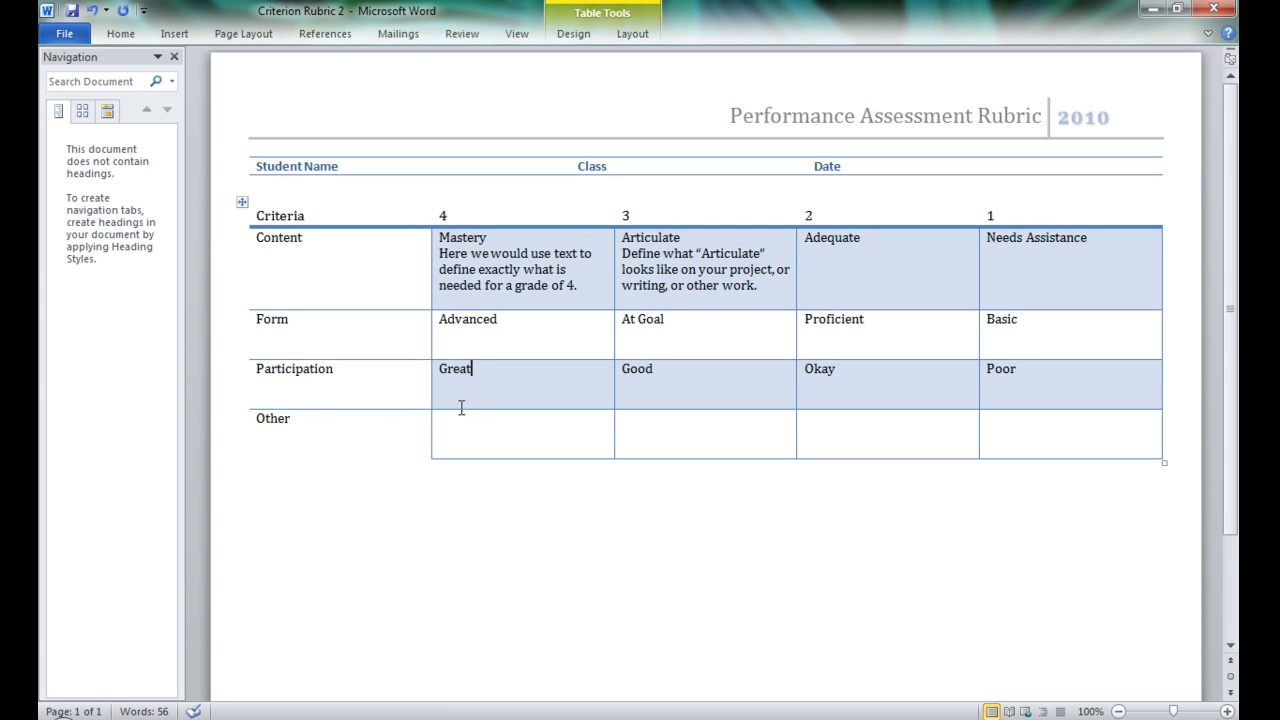
# Finish the Participation row with Great, Good, Okay and Poor, then move into the Other cell.
pyautogui.moveTo(1230, 371); pyautogui.dragTo(1231, 396)
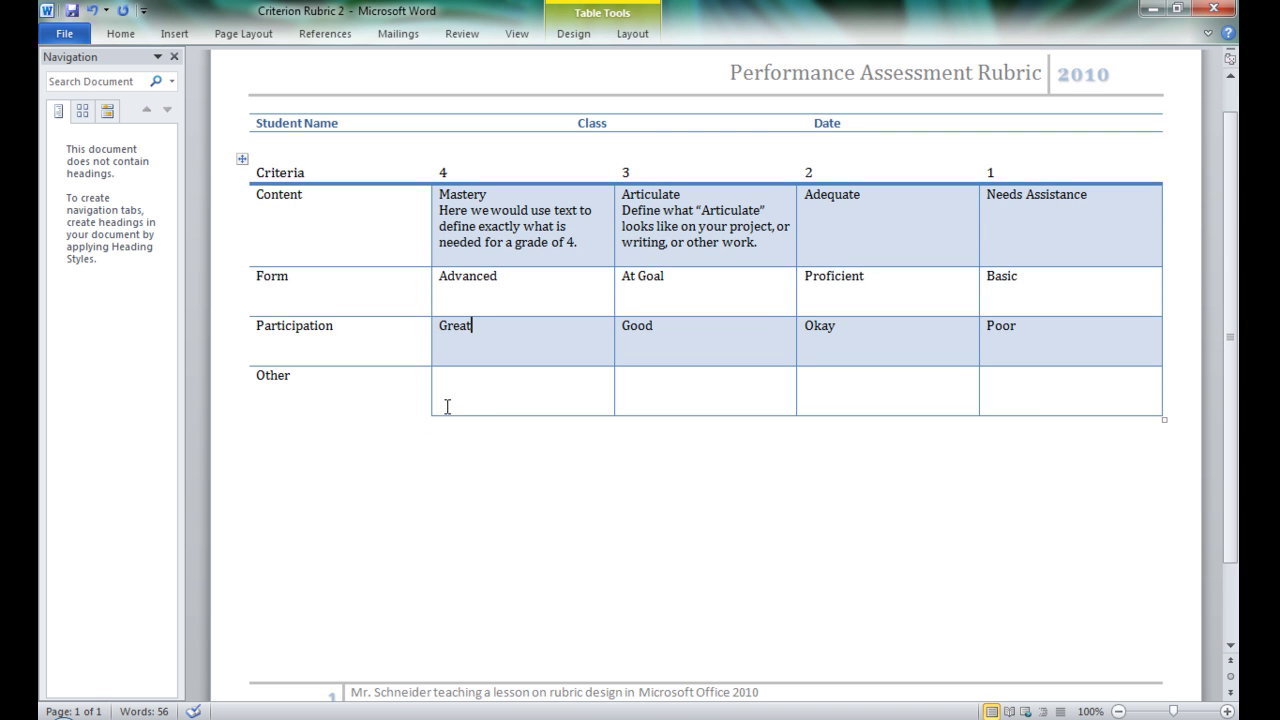
pyautogui.moveTo(274, 378); pyautogui.dragTo(336, 388)
pyautogui.click(295, 377)
# Insert a new empty row below the Other row.
pyautogui.rightClick(295, 377)
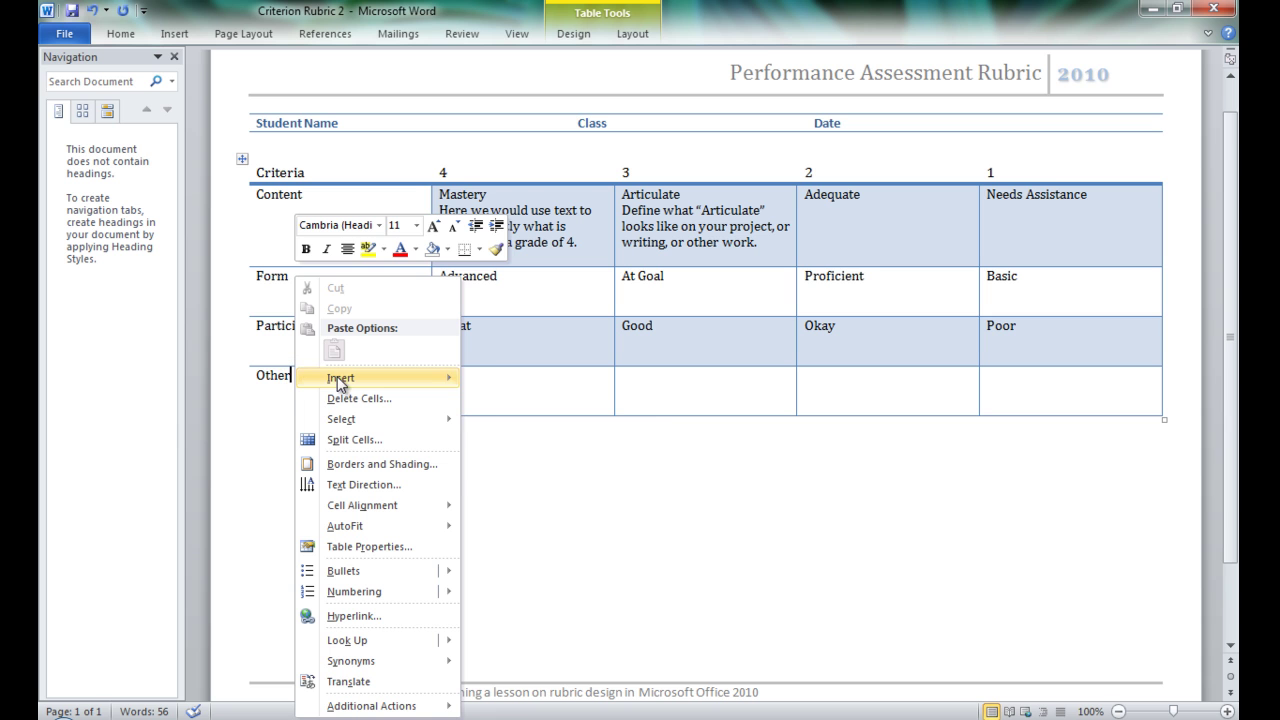
pyautogui.moveTo(340, 380)
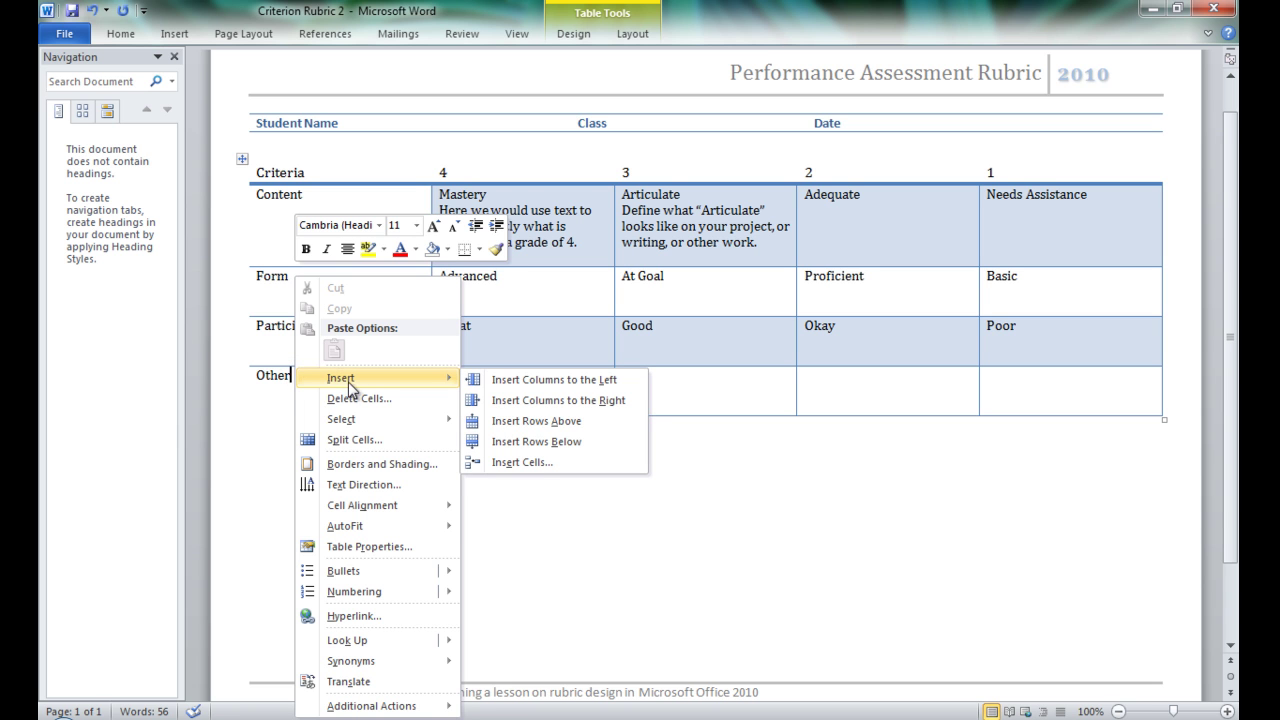
pyautogui.click(540, 446)
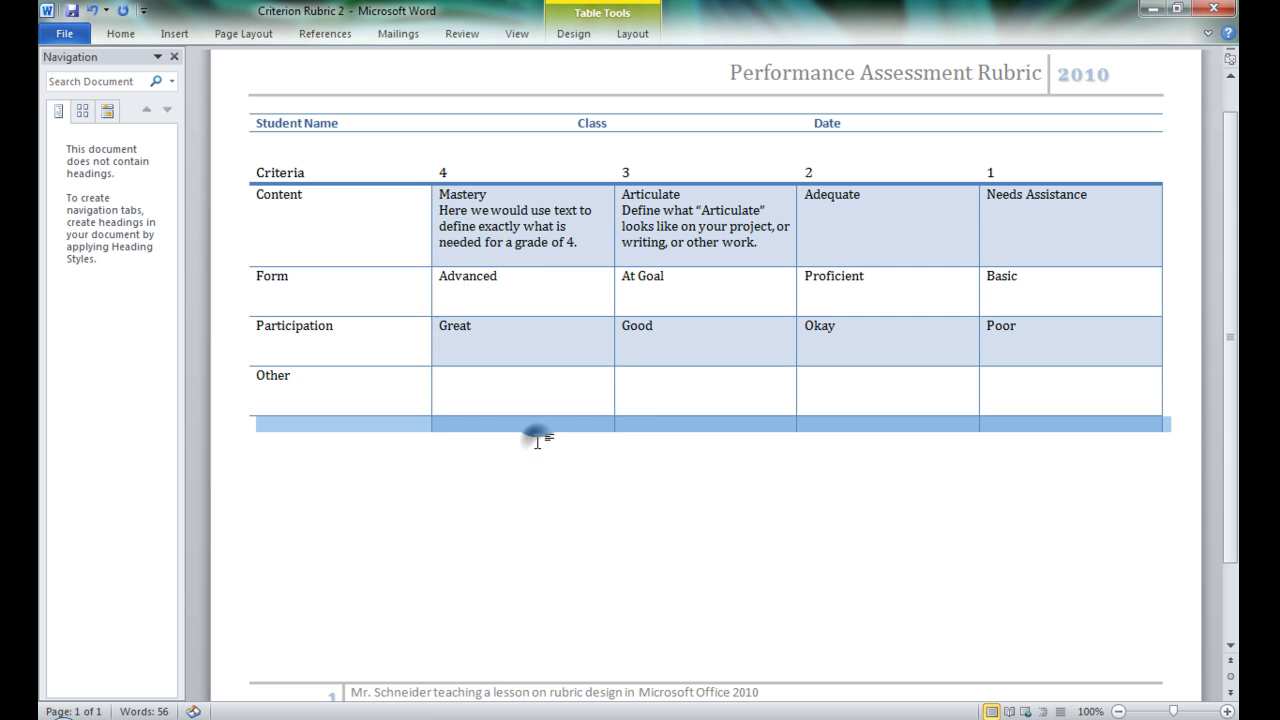
# Label the new row 'Student Score', leaving its score cells empty.
pyautogui.click(378, 424)
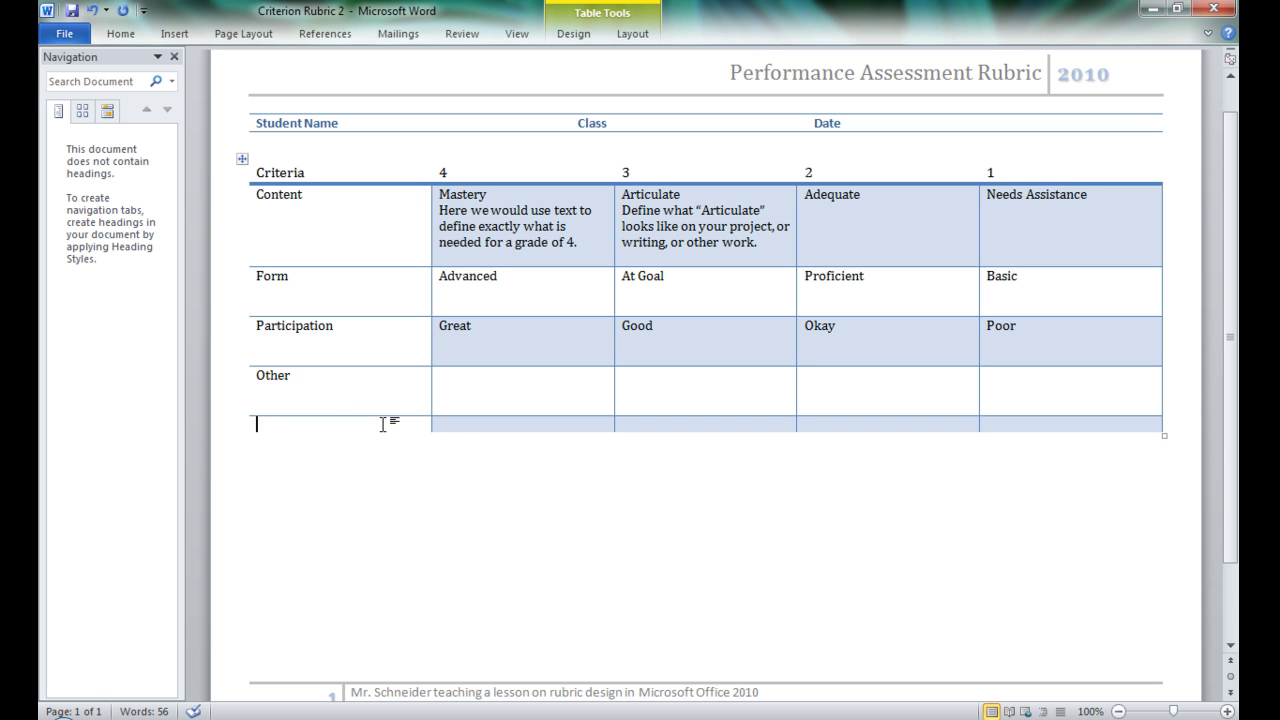
pyautogui.write('Student')
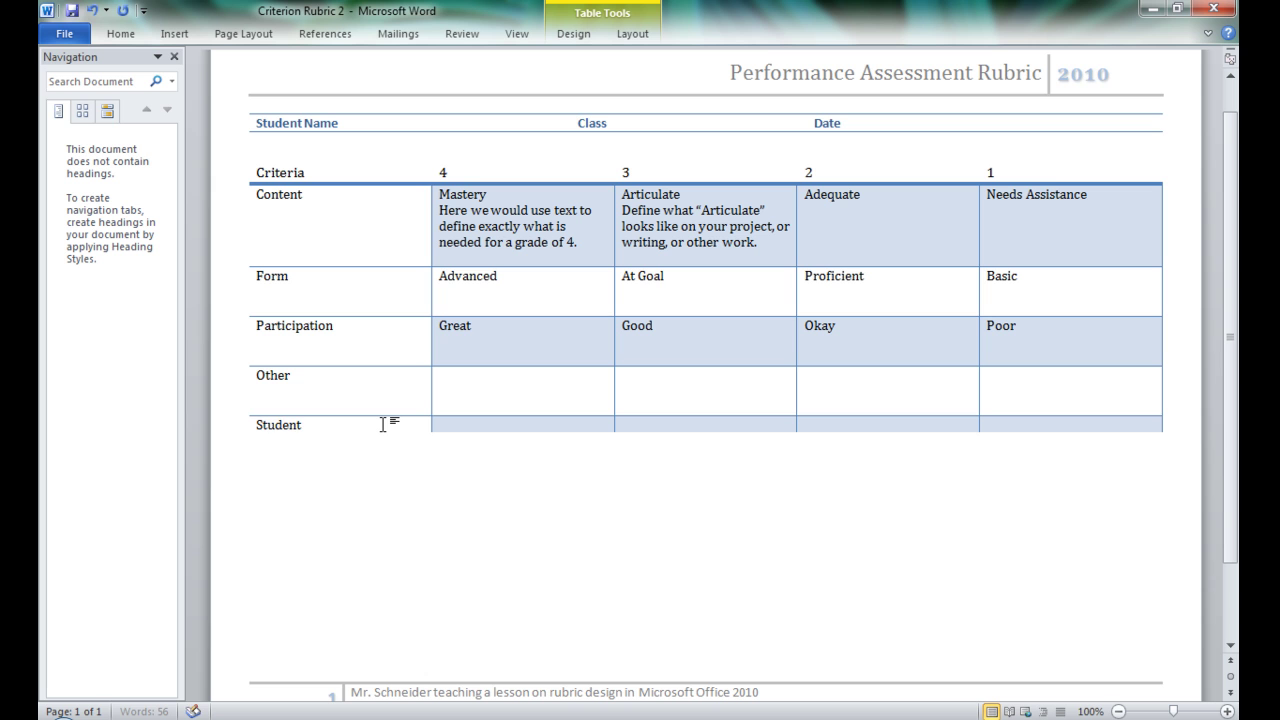
pyautogui.write(' Score')
pyautogui.click(514, 423)
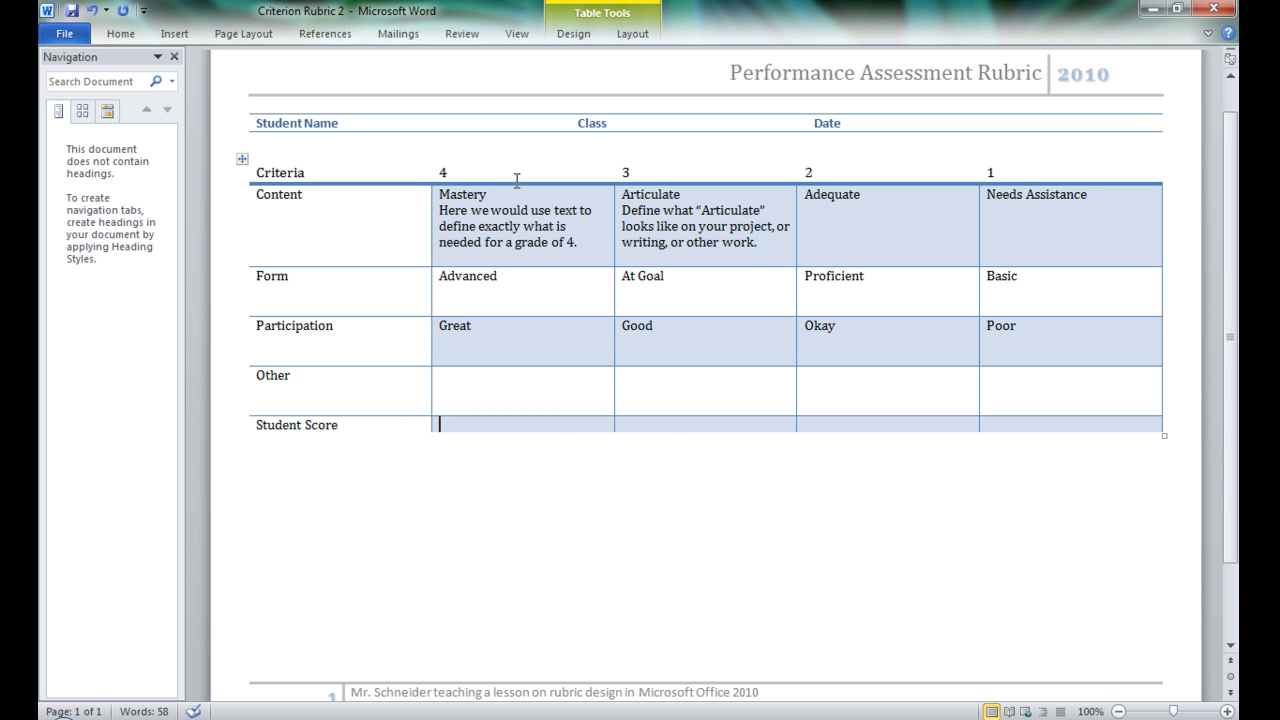
pyautogui.click(700, 420)
pyautogui.click(1063, 423)
# Insert a new column to the right of the Needs Assistance (1) column.
pyautogui.rightClick(988, 198)
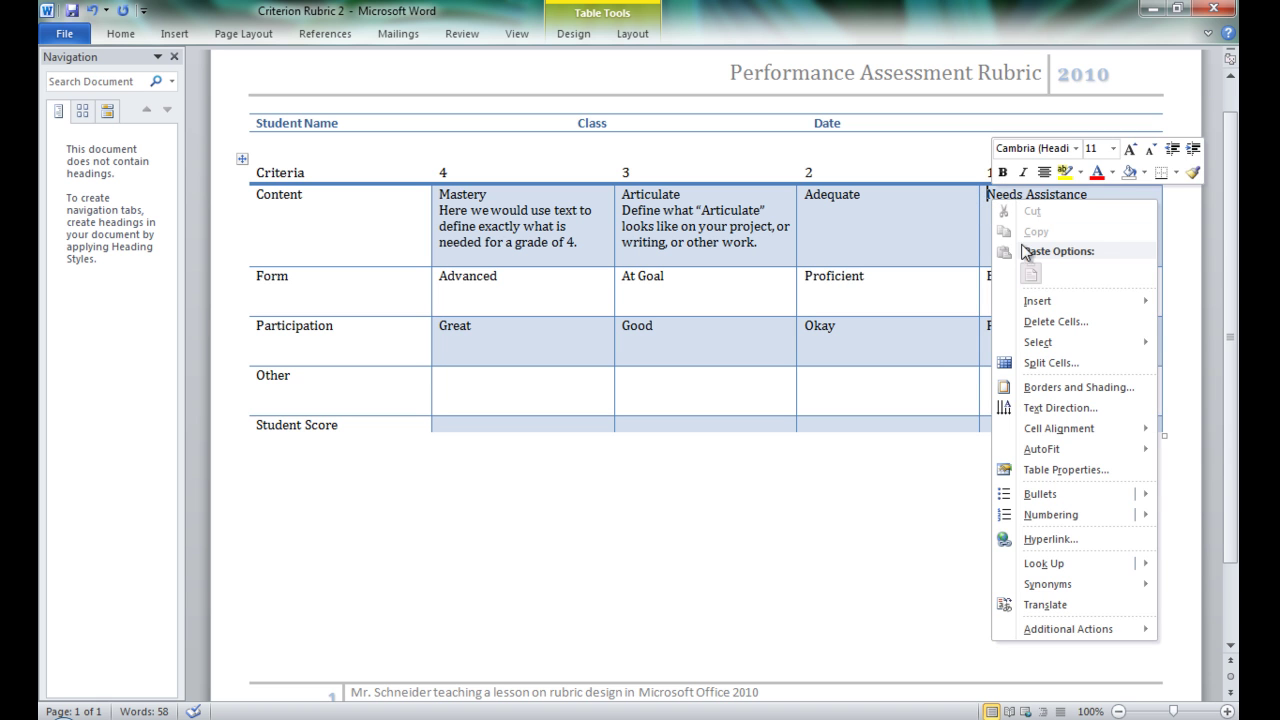
pyautogui.click(979, 194)
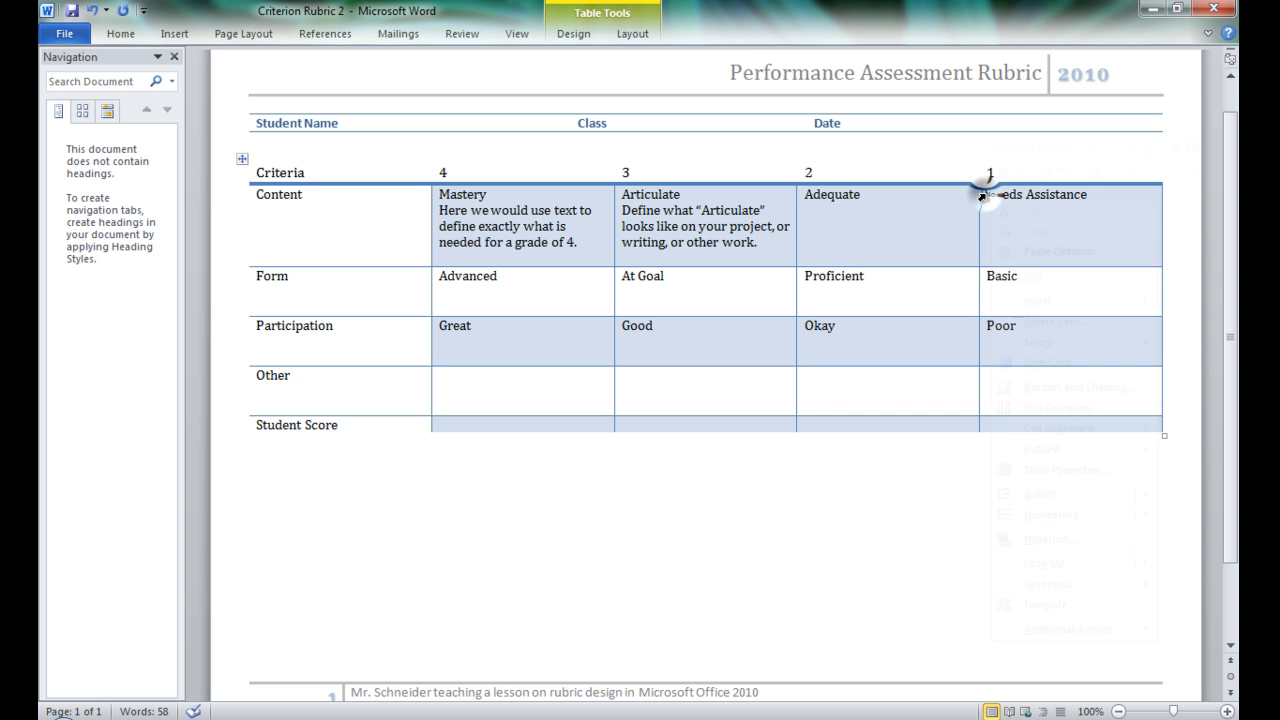
pyautogui.rightClick(990, 197)
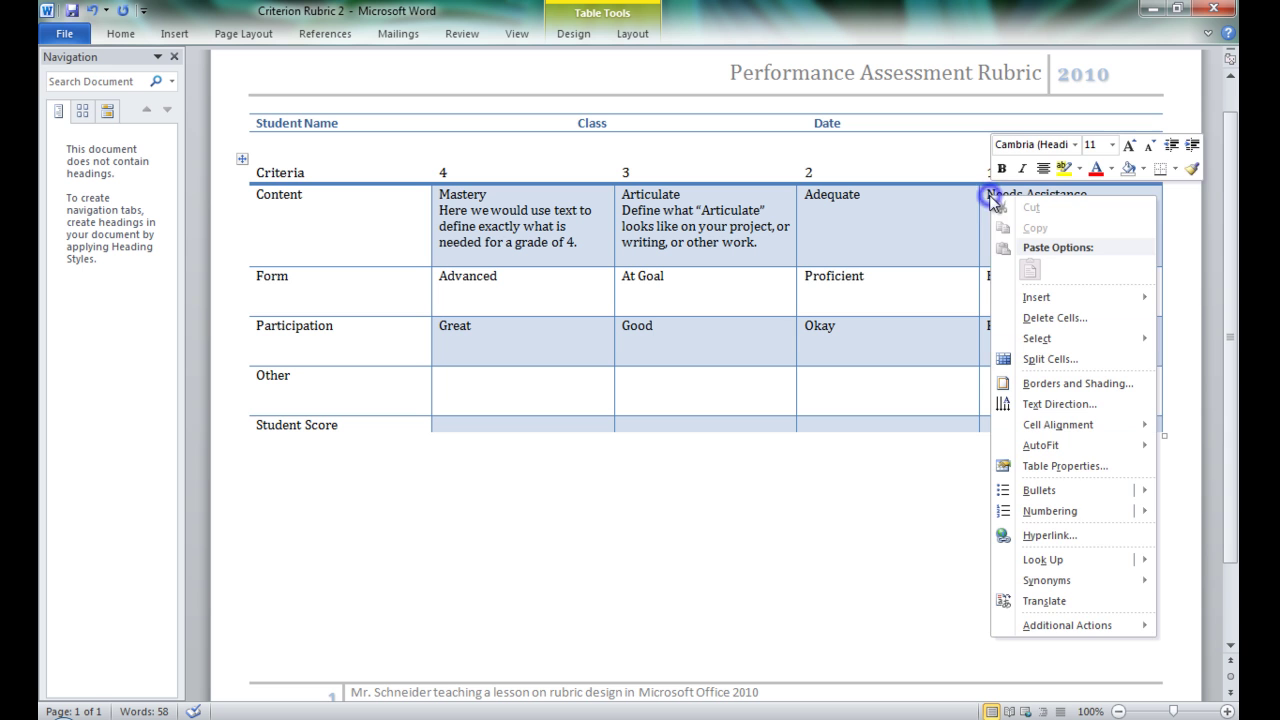
pyautogui.moveTo(1047, 309)
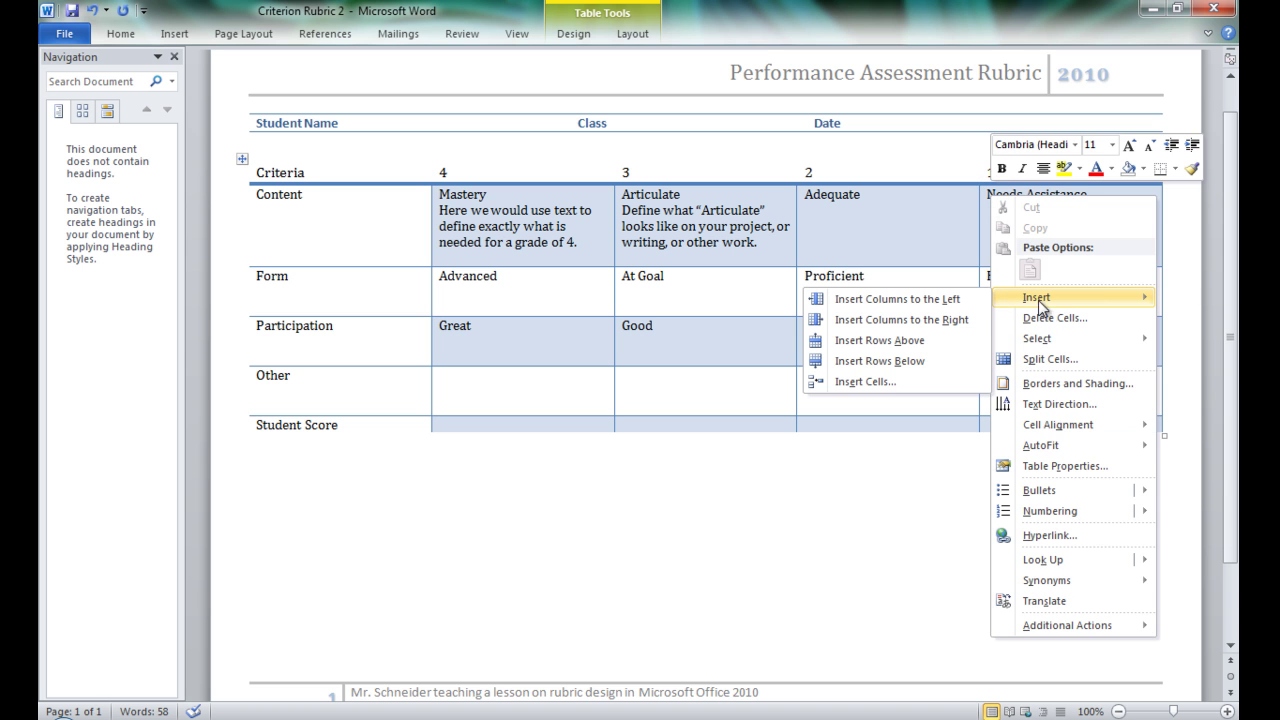
pyautogui.click(920, 324)
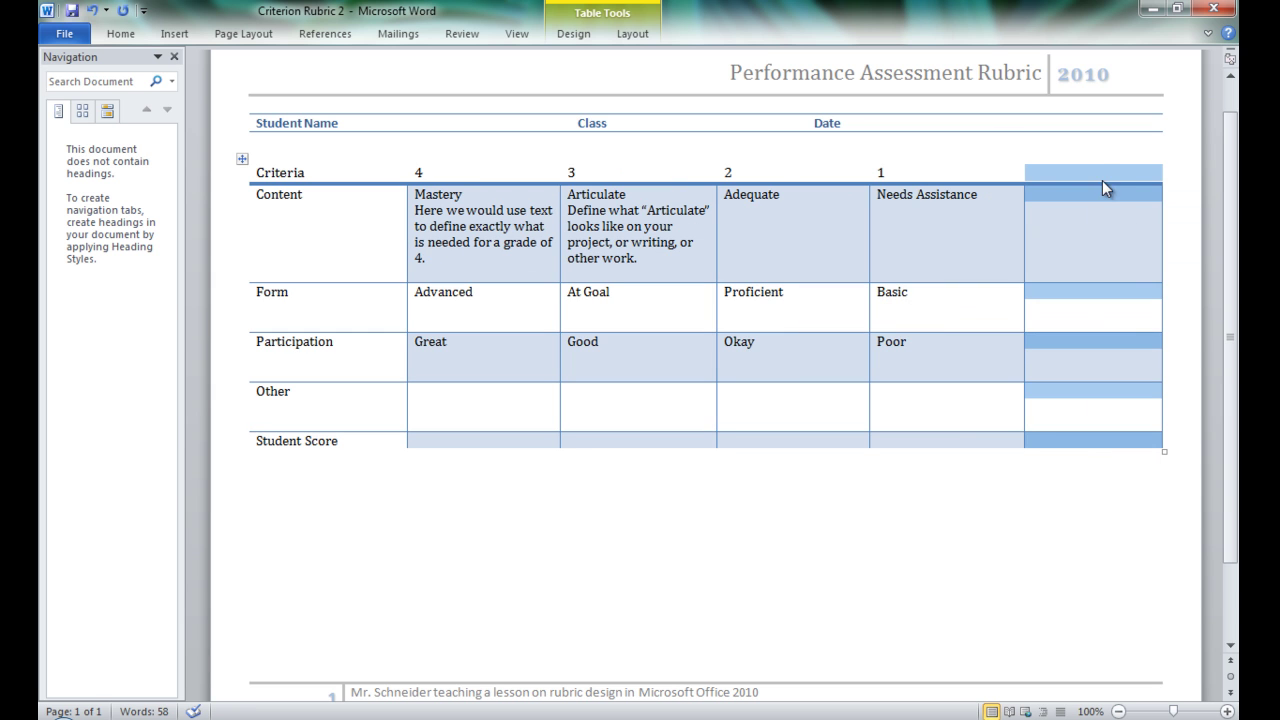
# Enter 0 as the new column's header and Failure as its Content description.
pyautogui.click(1102, 172)
pyautogui.write('0')
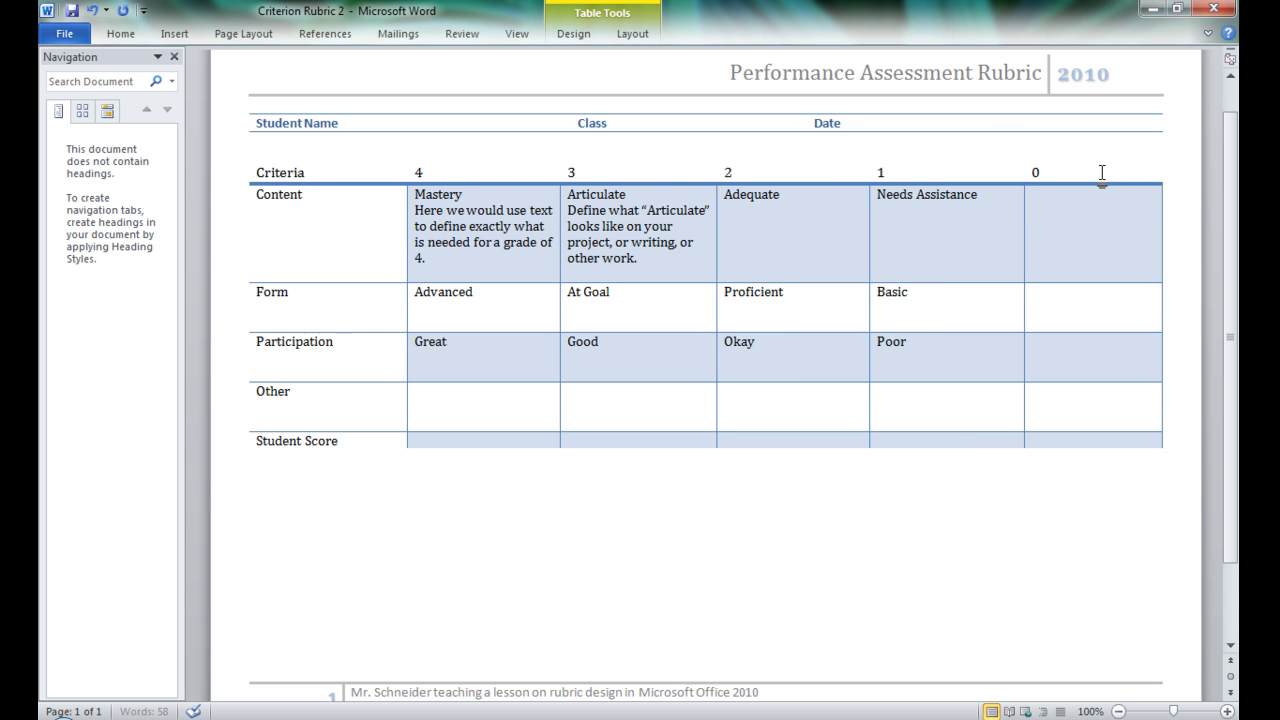
pyautogui.click(1098, 216)
pyautogui.write('Fai')
pyautogui.press('BackSpace')
pyautogui.press('BackSpace')
pyautogui.write('ailure')
pyautogui.click(86, 38)
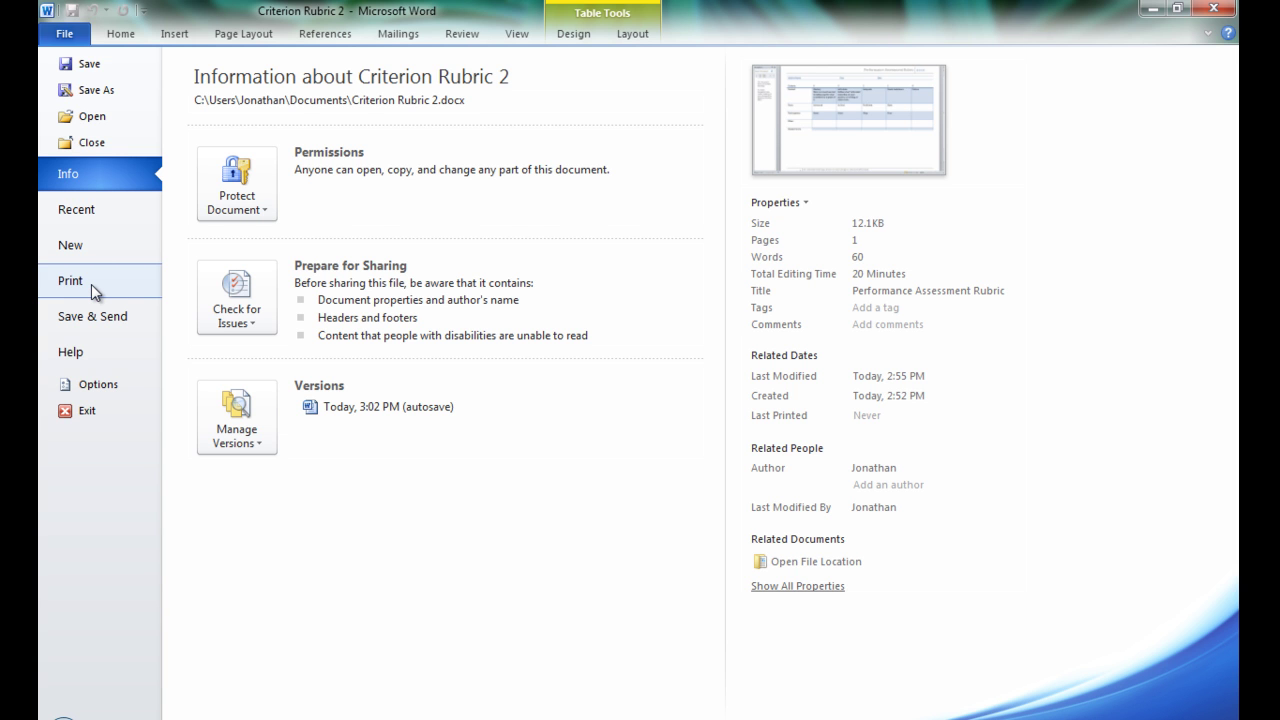
pyautogui.click(91, 284)
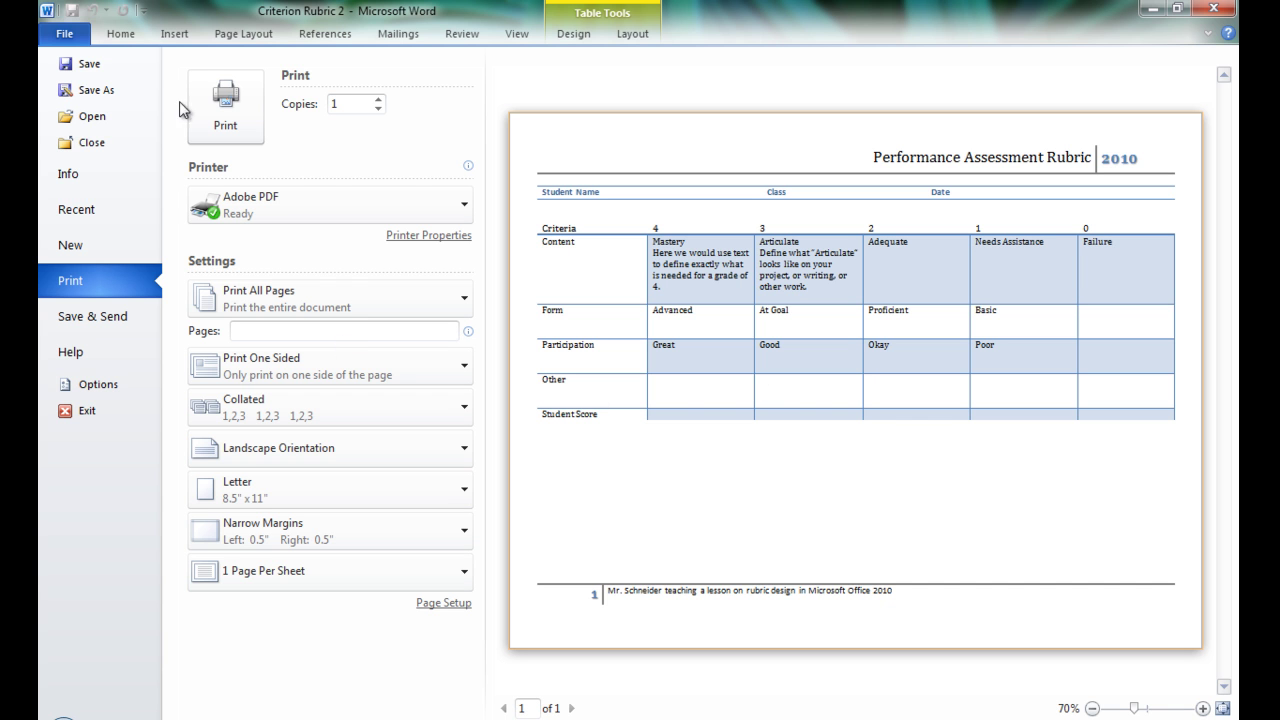
pyautogui.click(121, 34)
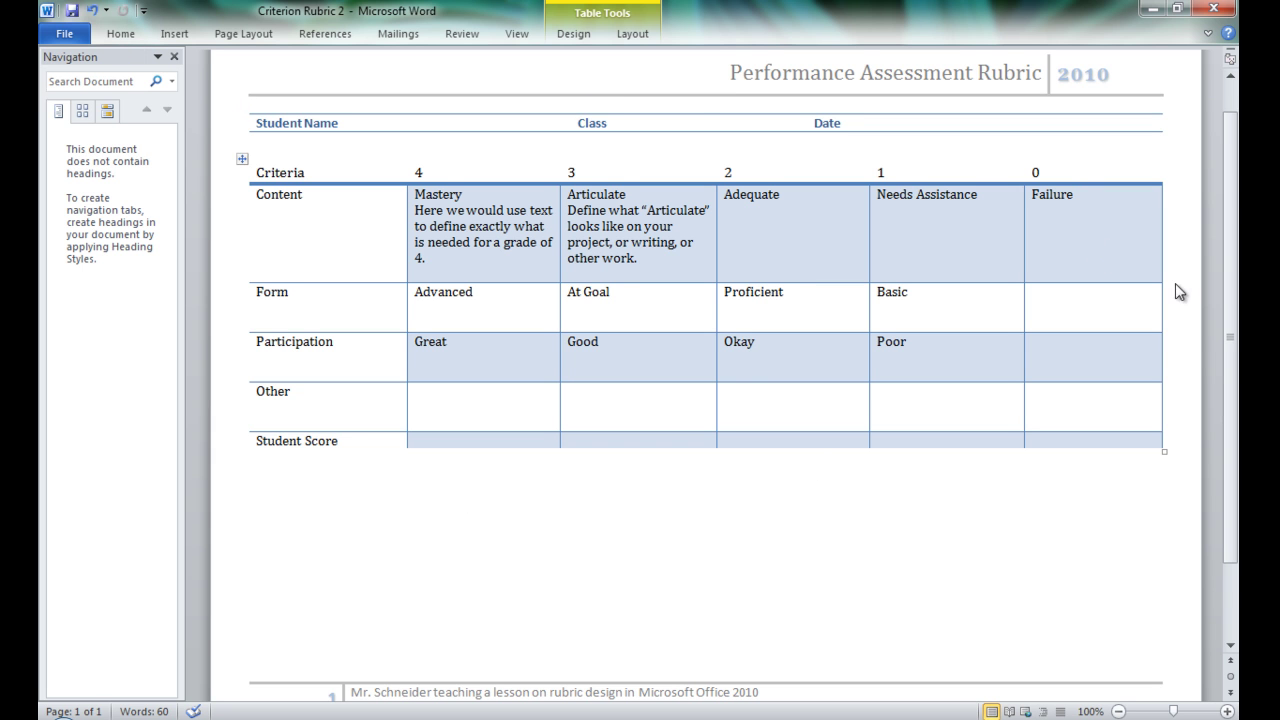
# Save As with the file name changed from Criterion Rubric 2 to Criterion Rubric 3.
pyautogui.scroll(1, 1230, 295)
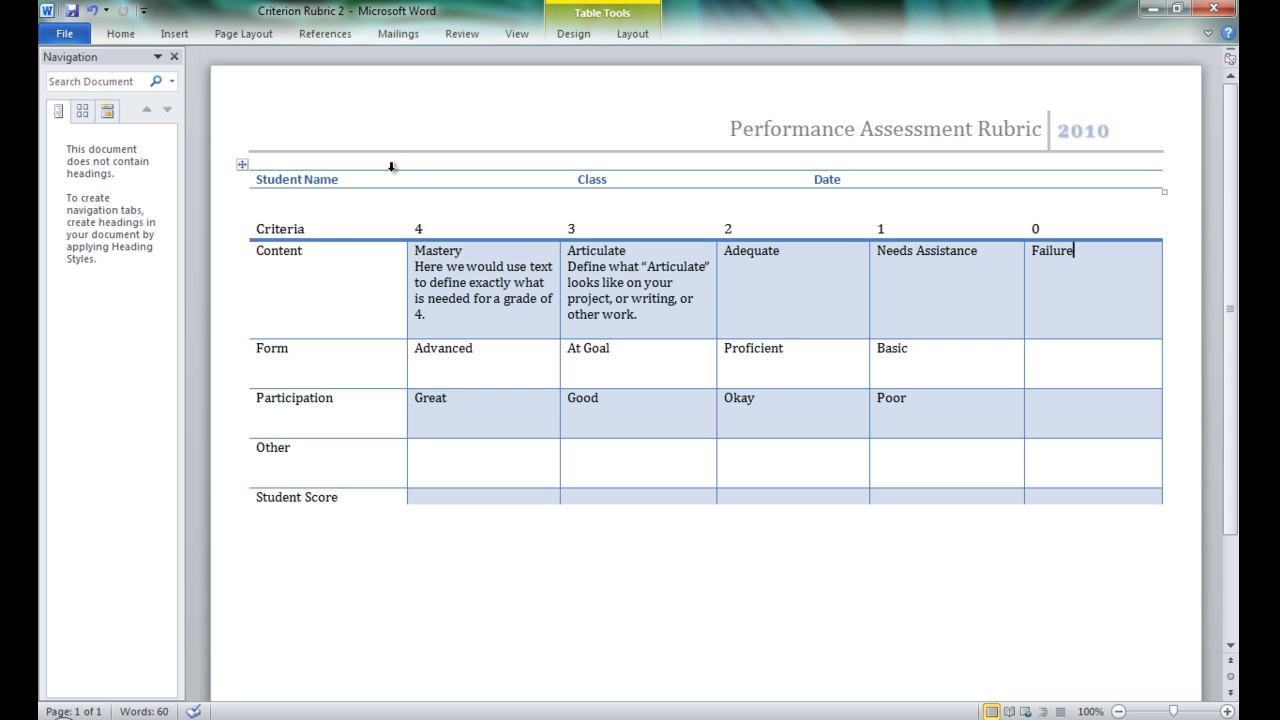
pyautogui.click(63, 38)
pyautogui.click(97, 89)
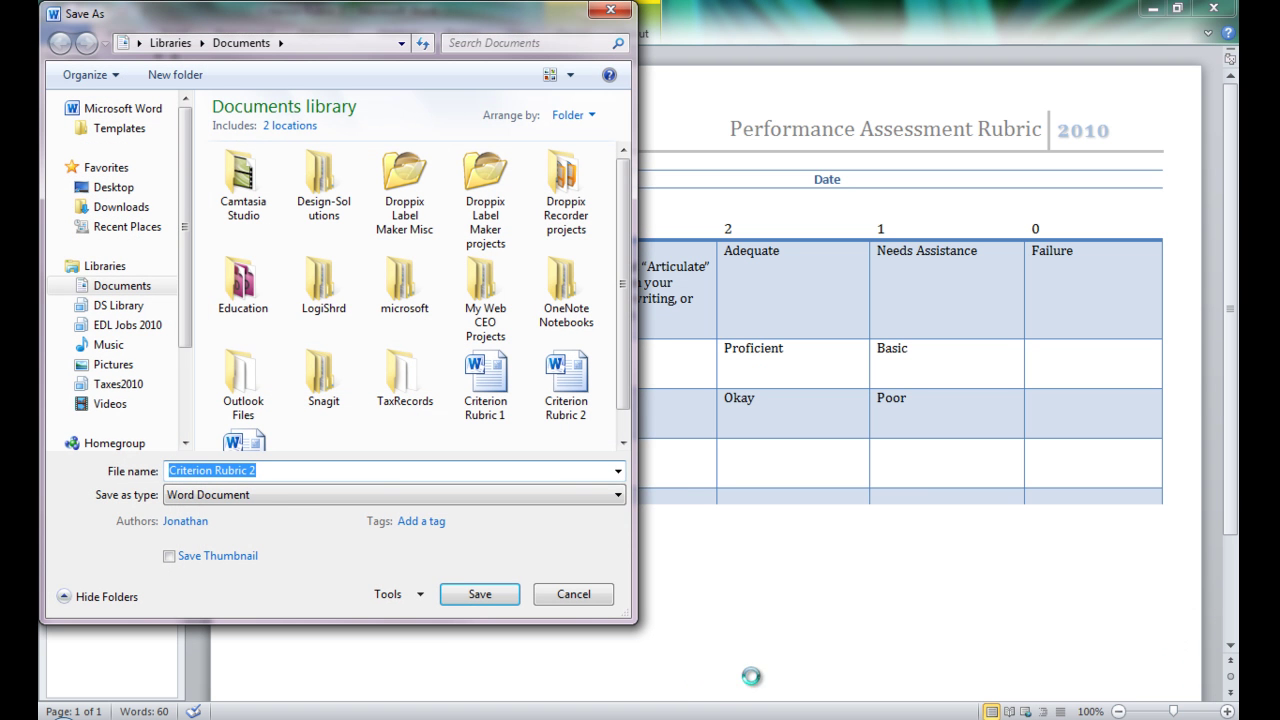
pyautogui.click(270, 470)
pyautogui.press('BackSpace')
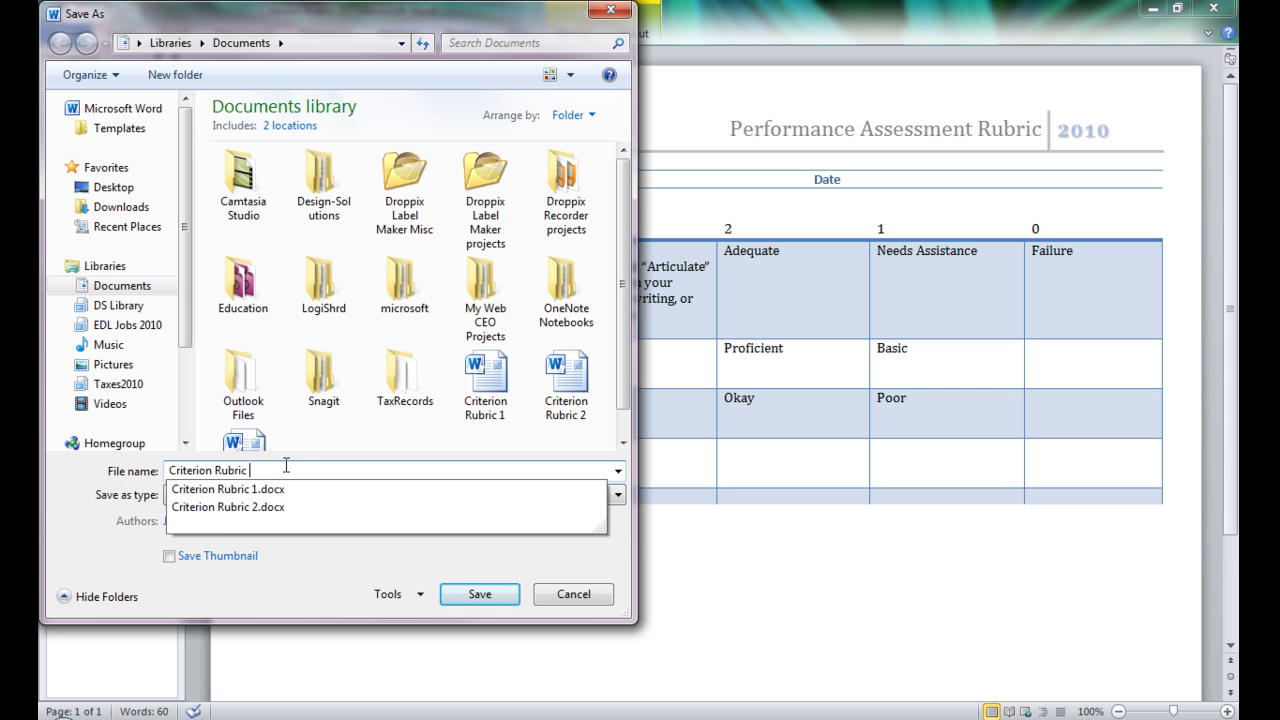
pyautogui.write('3')
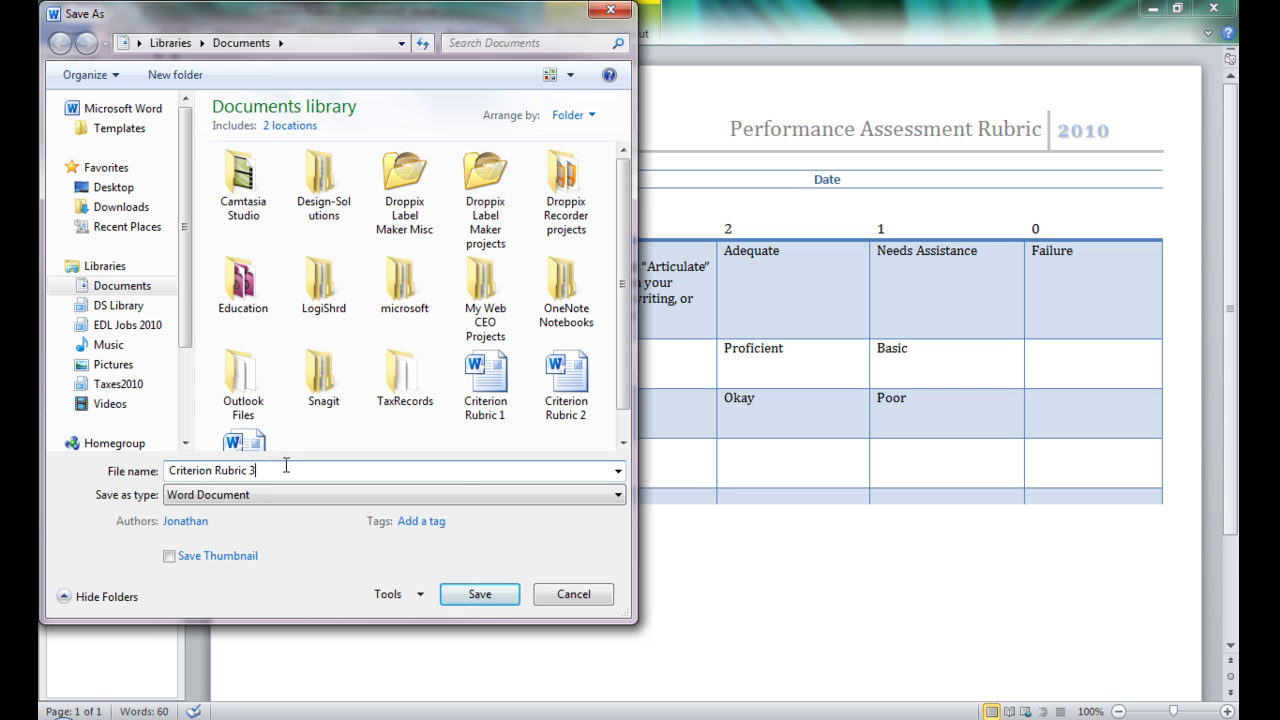
pyautogui.click(481, 596)
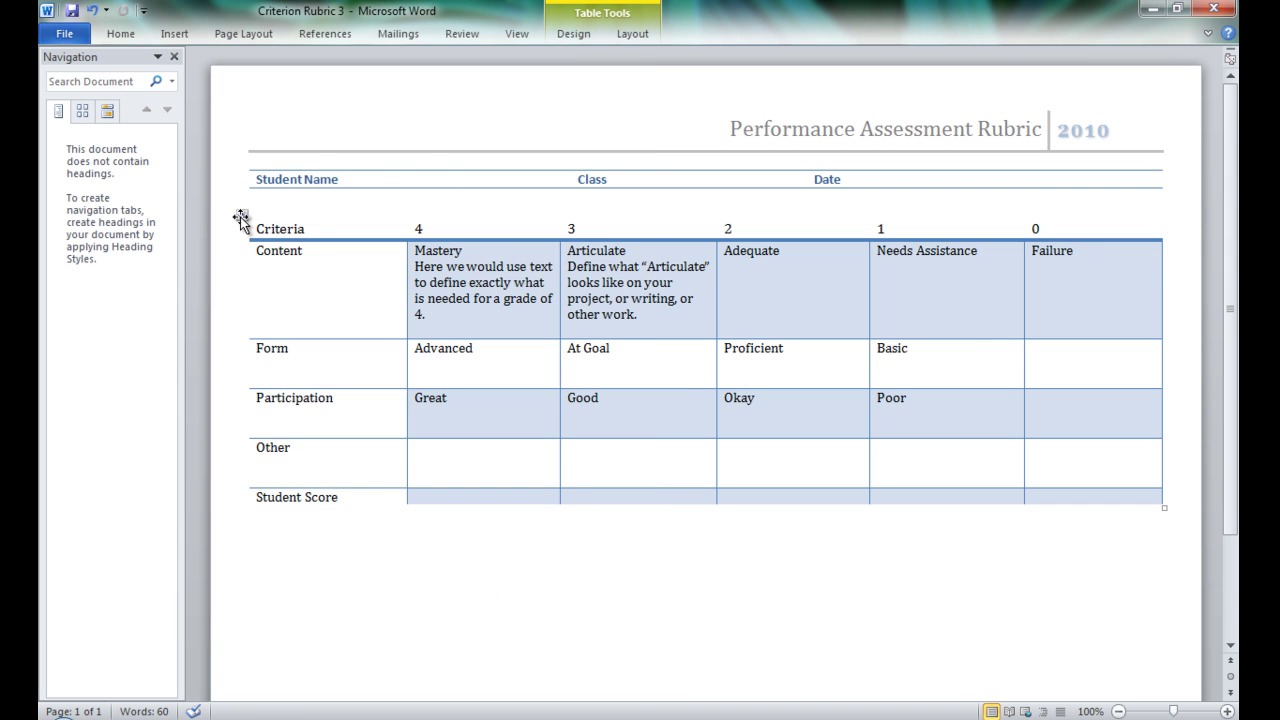
# Apply the blue first-column style from the Table Tools Design gallery, then select the table cells.
pyautogui.click(240, 218)
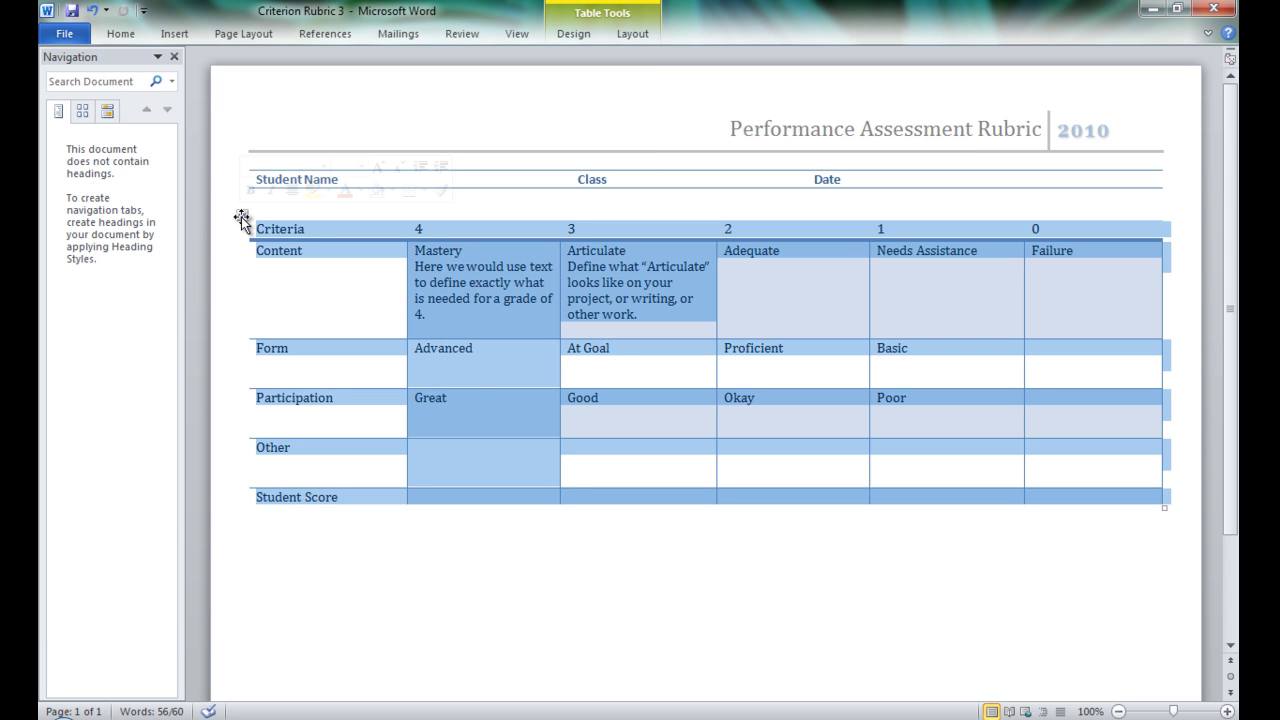
pyautogui.rightClick(241, 219)
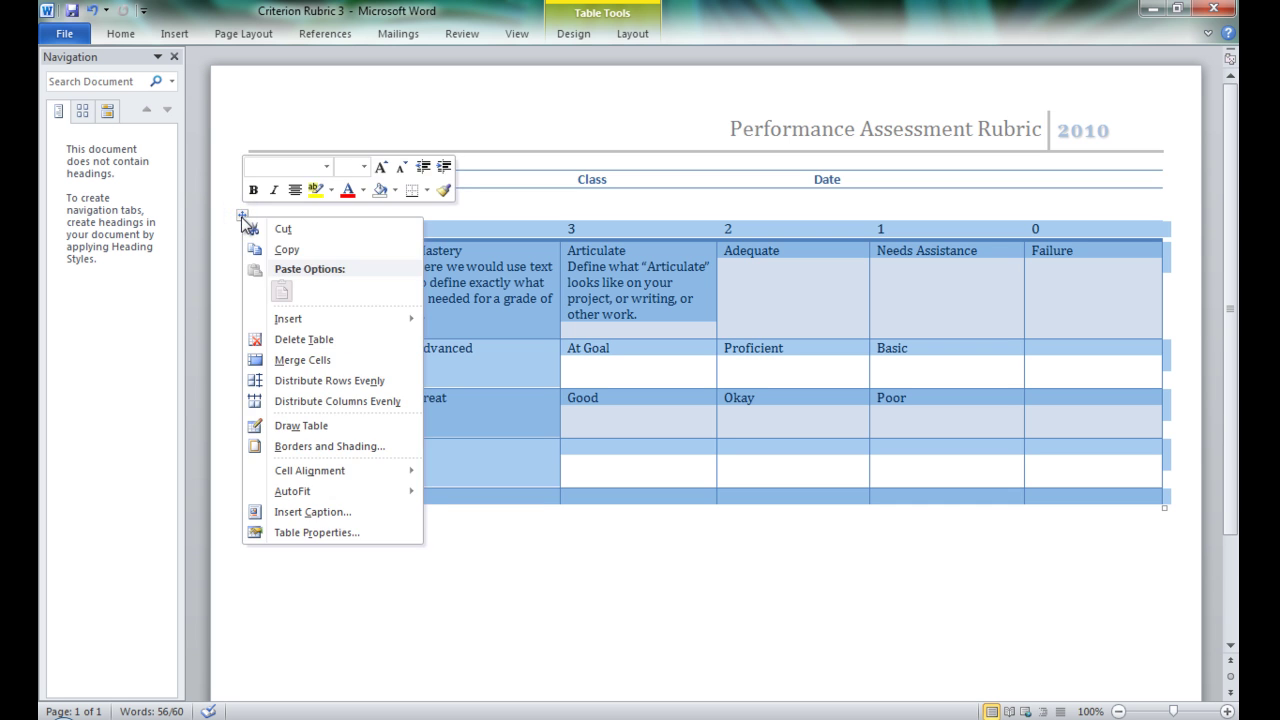
pyautogui.click(242, 220)
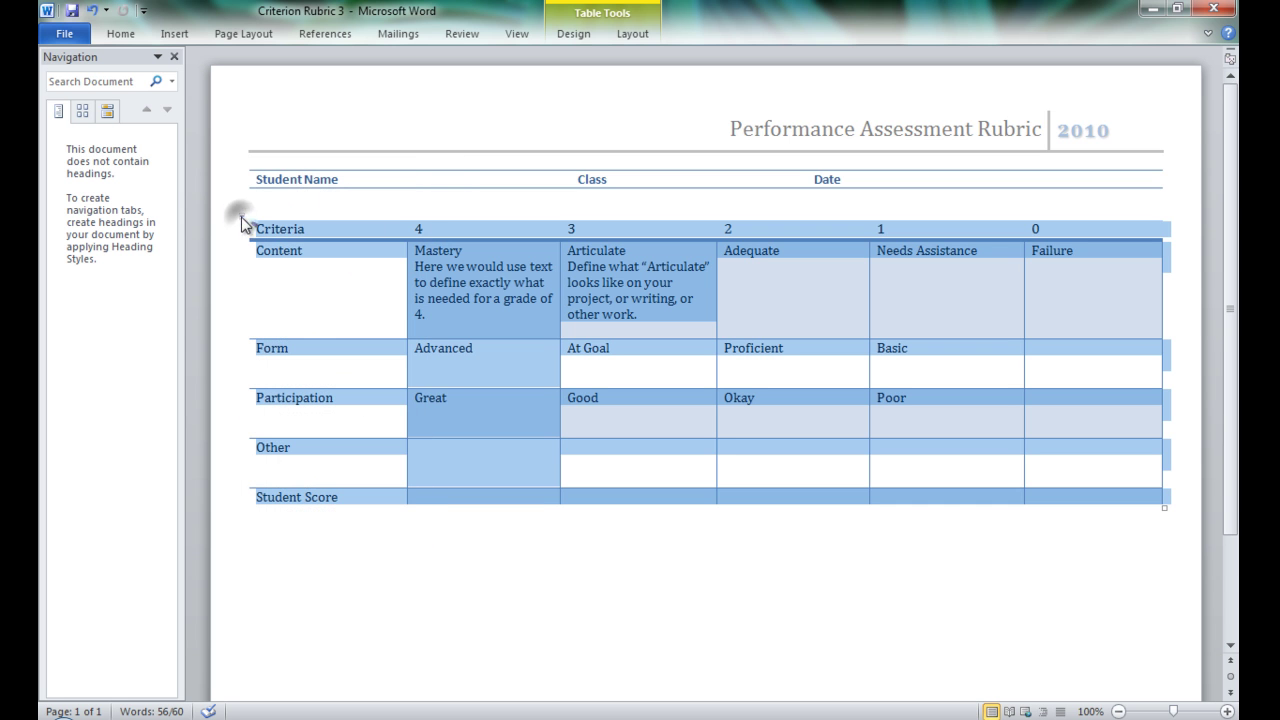
pyautogui.click(573, 34)
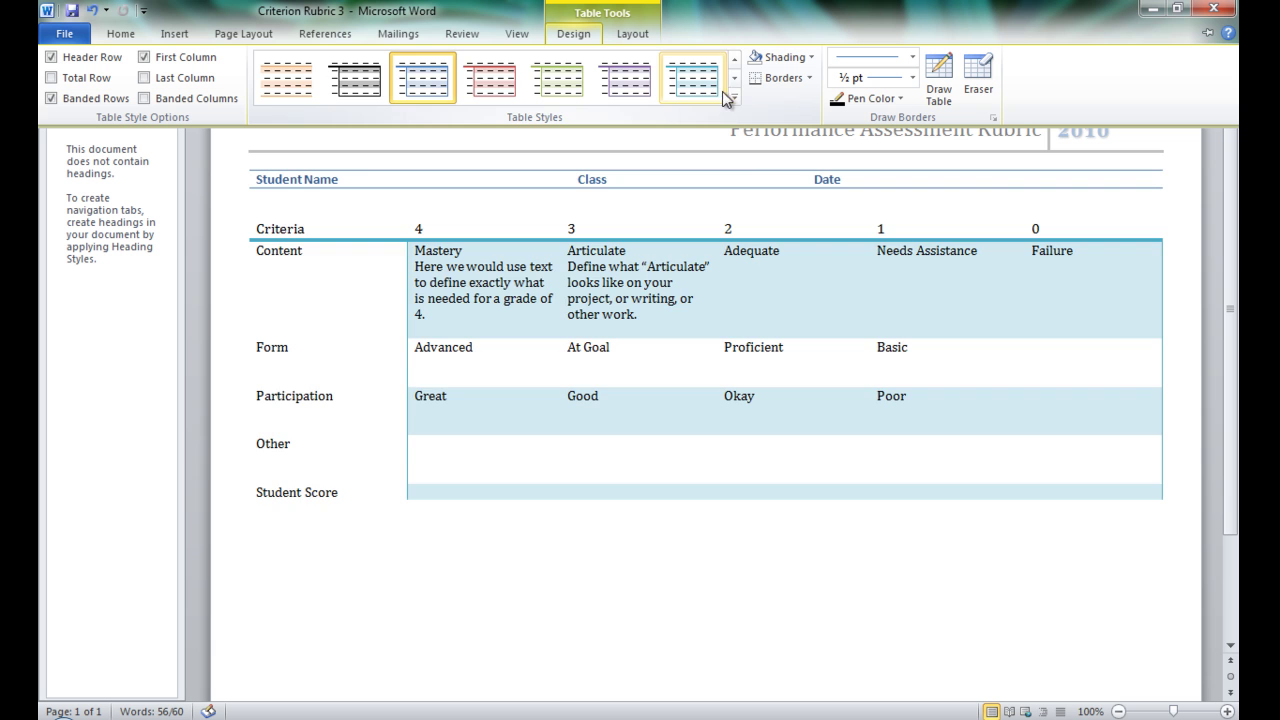
pyautogui.click(734, 97)
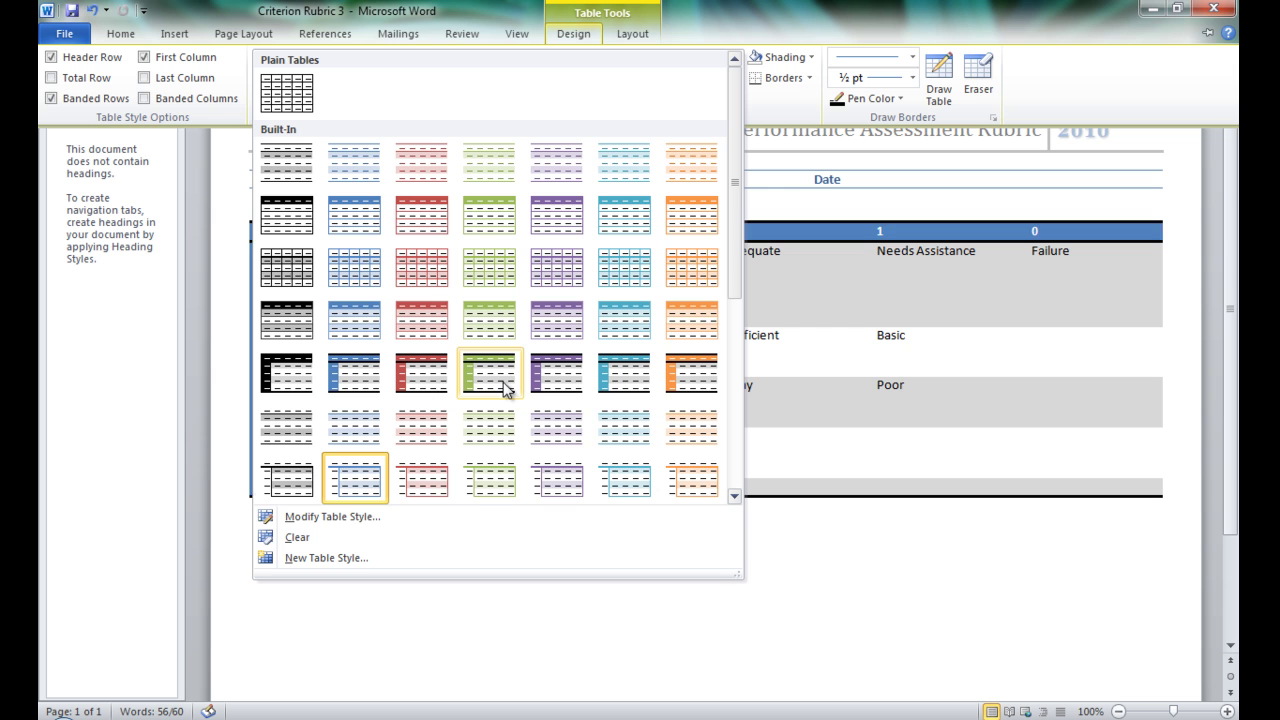
pyautogui.click(365, 370)
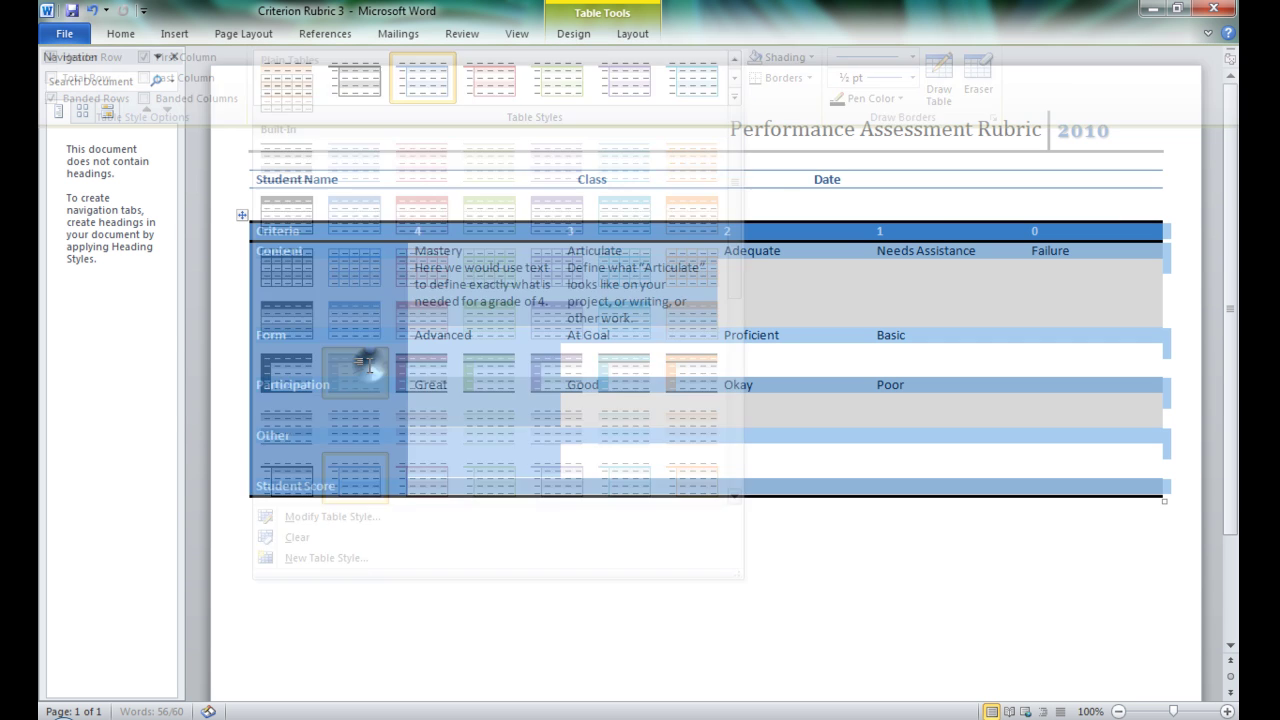
pyautogui.click(590, 540)
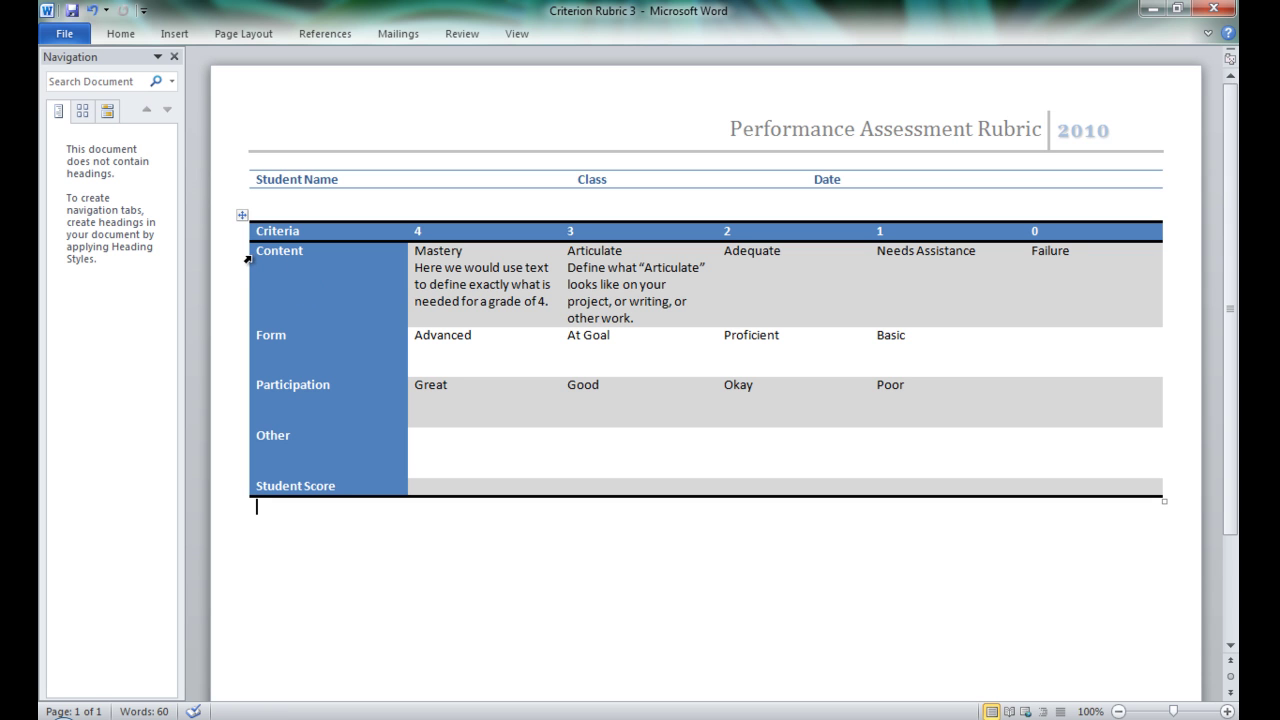
pyautogui.moveTo(250, 255); pyautogui.dragTo(1075, 483)
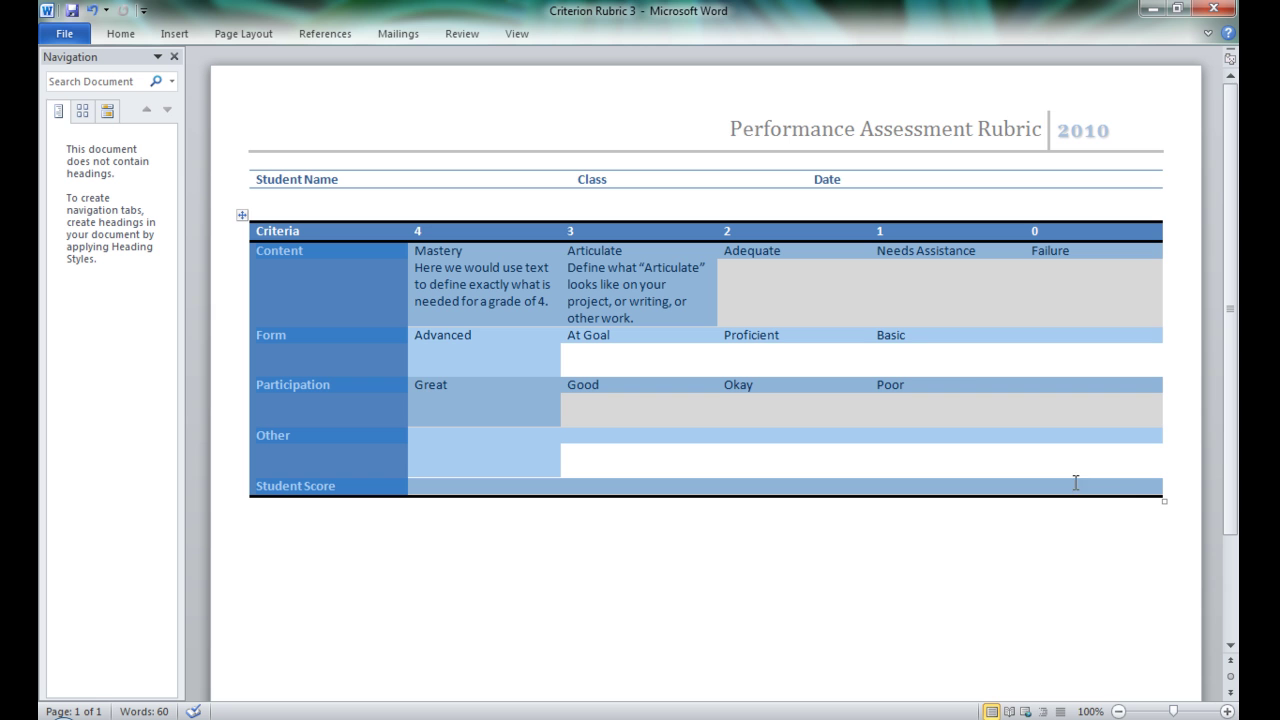
# Add 2¼ pt Automatic black inside vertical and horizontal borders to all selected cells.
pyautogui.rightClick(1129, 490)
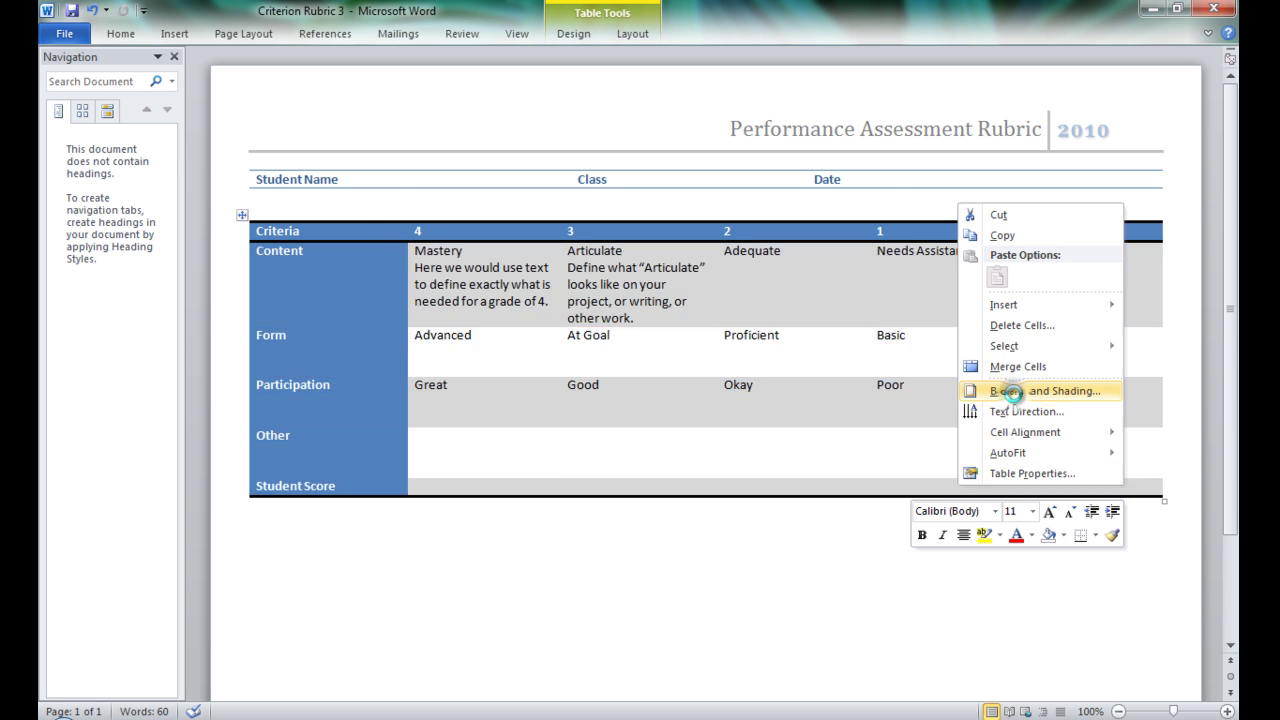
pyautogui.click(1000, 391)
pyautogui.click(767, 408)
pyautogui.click(676, 329)
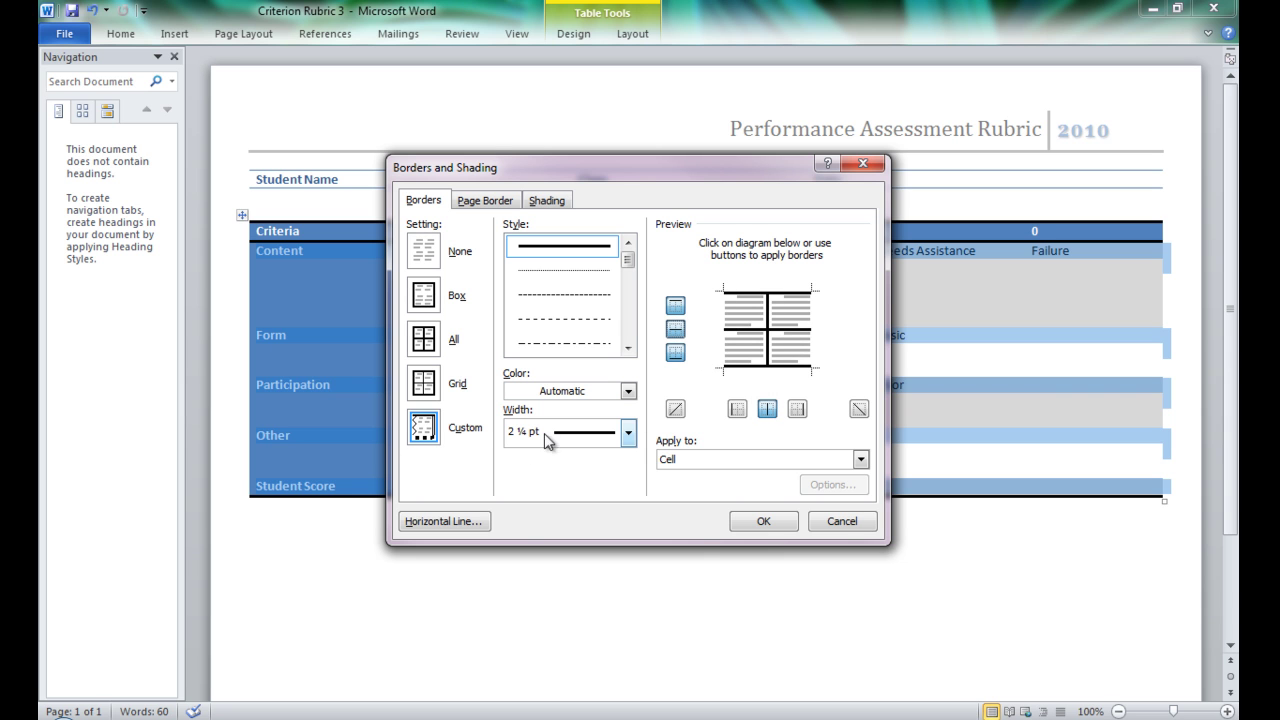
pyautogui.click(629, 392)
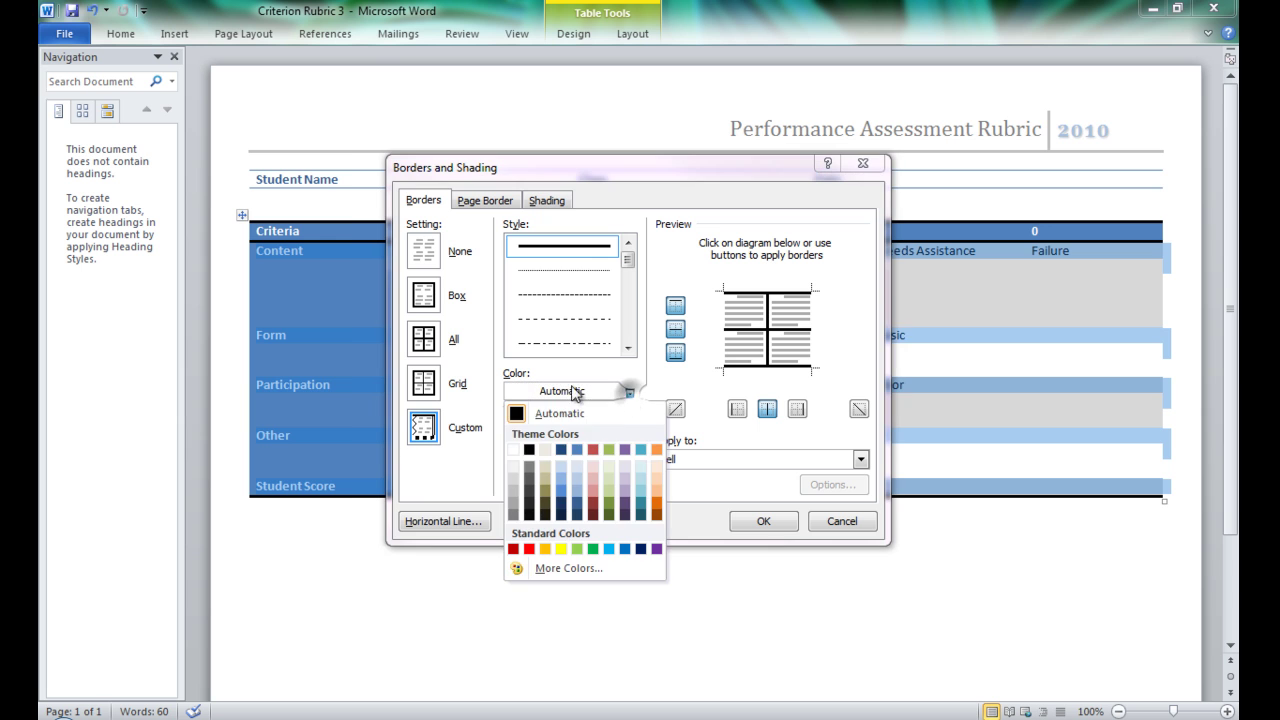
pyautogui.click(517, 413)
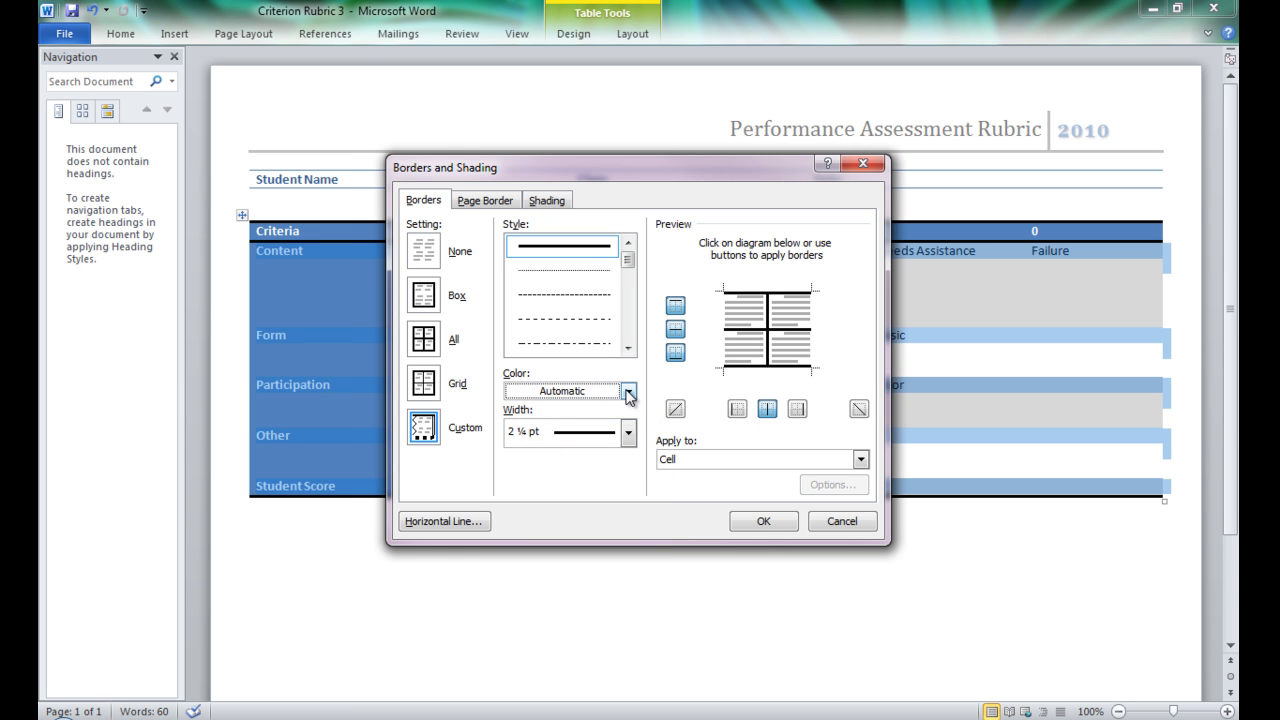
pyautogui.click(763, 521)
pyautogui.click(711, 560)
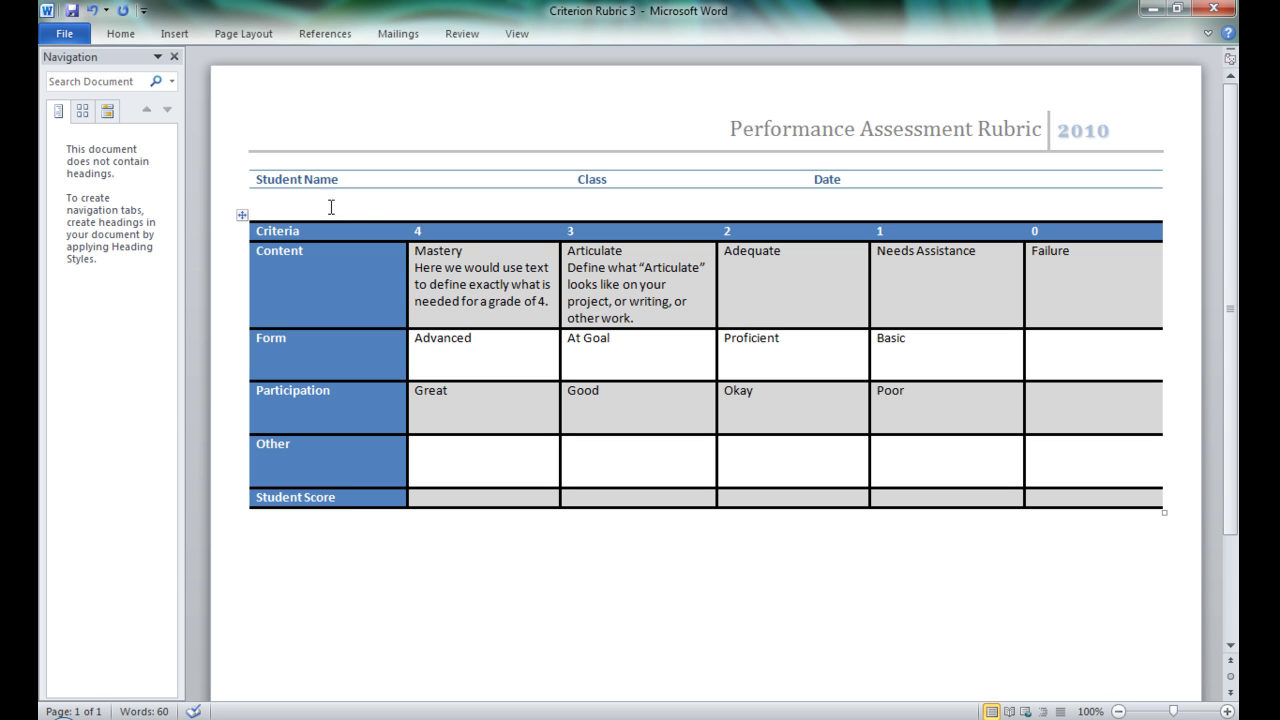
# Show the Print backstage preview of the finished Criterion Rubric 3 page.
pyautogui.click(242, 164)
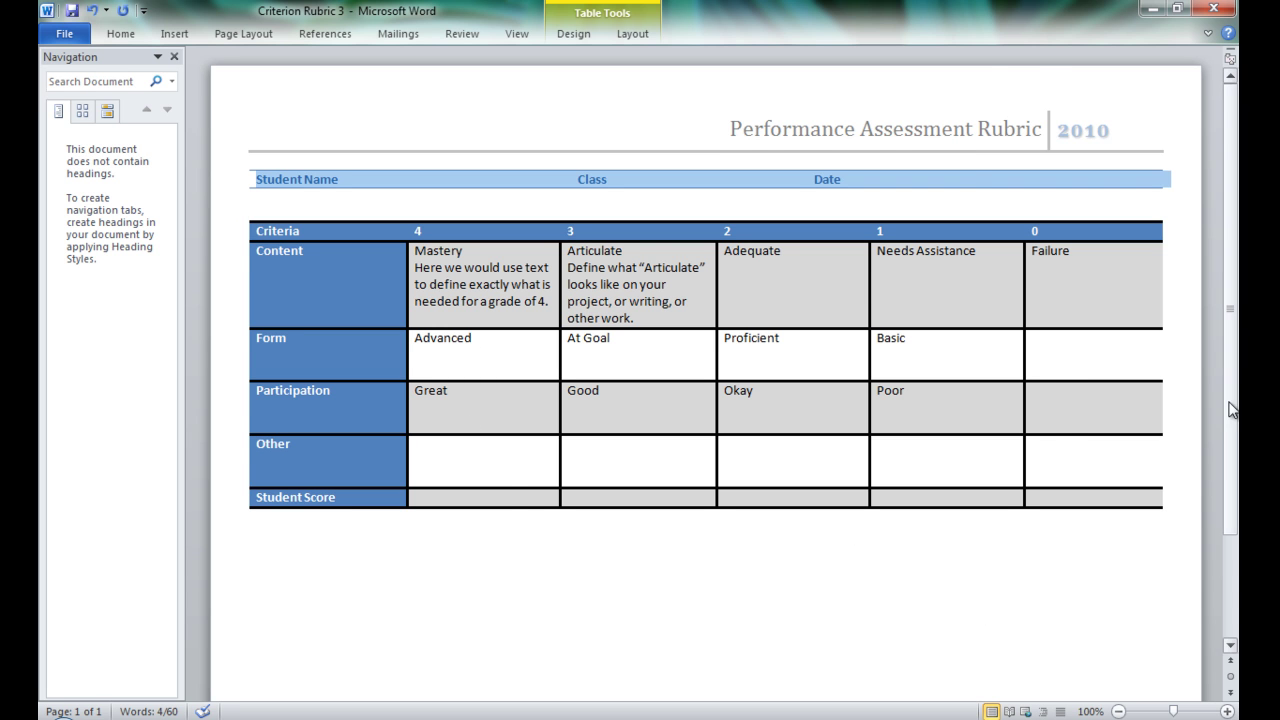
pyautogui.scroll(-1, 774, 441)
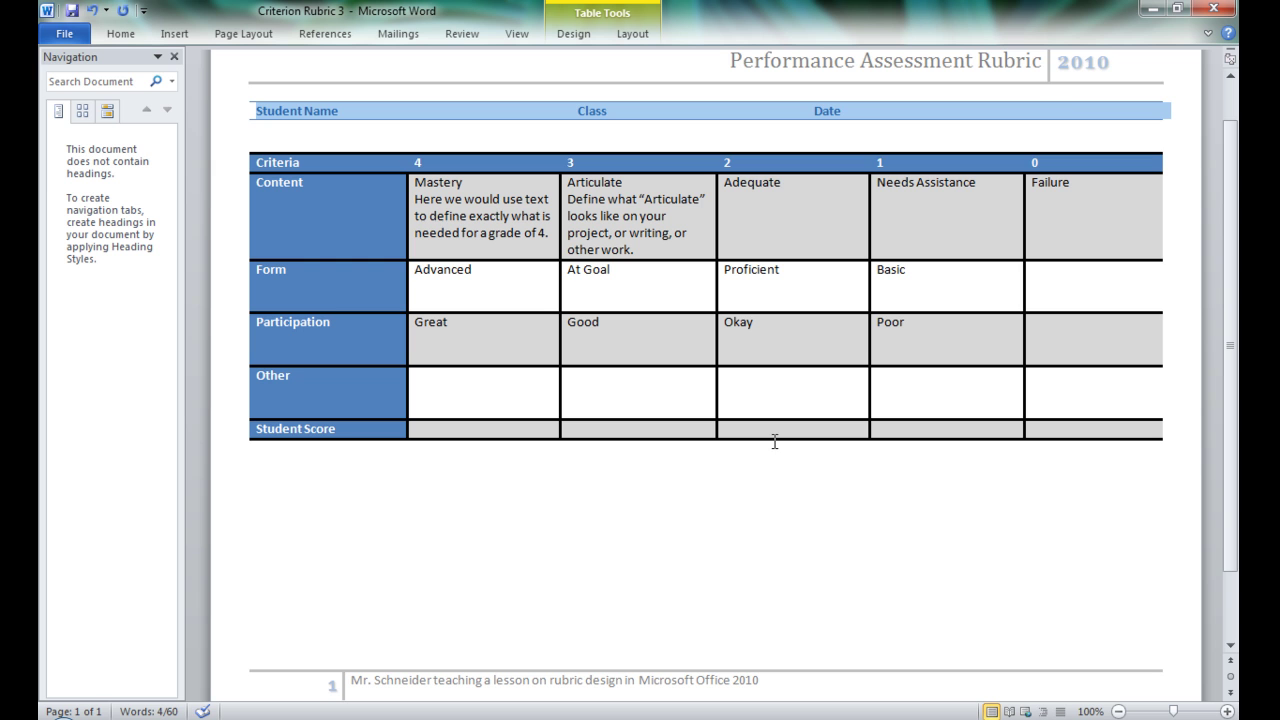
pyautogui.click(60, 33)
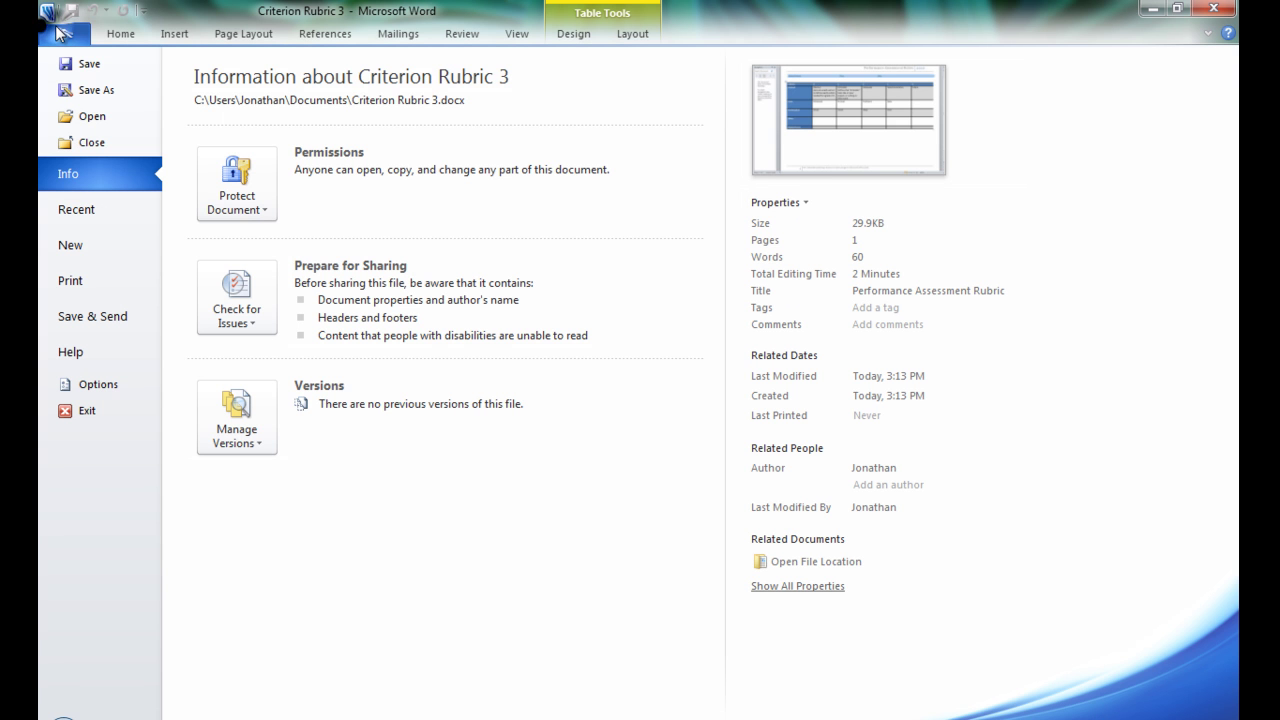
pyautogui.click(70, 280)
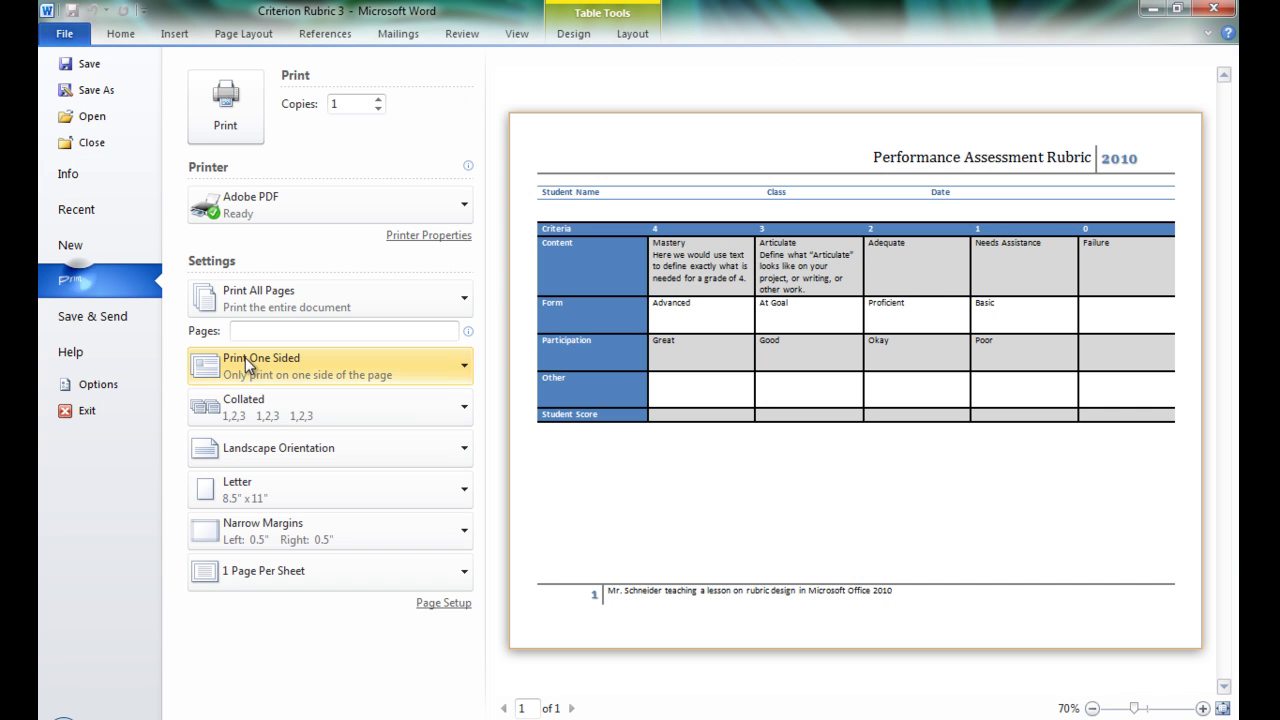